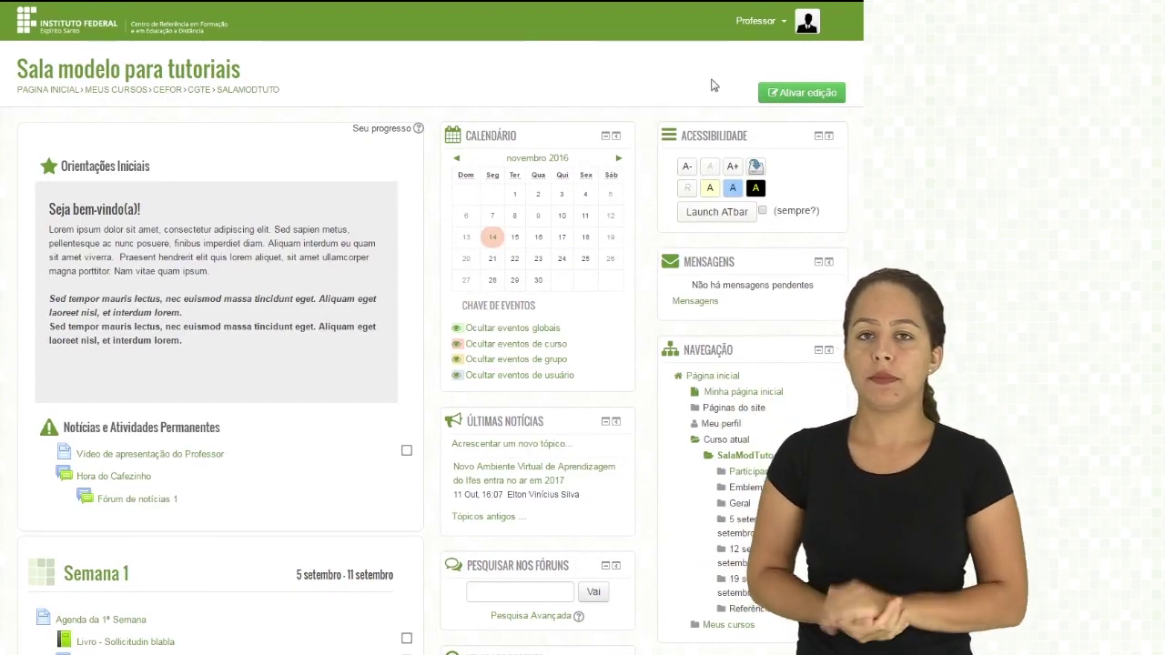
Turn on course editing and add a new Questionário activity to Semana 2
{"action": "left_click", "coordinate": [788, 98]}
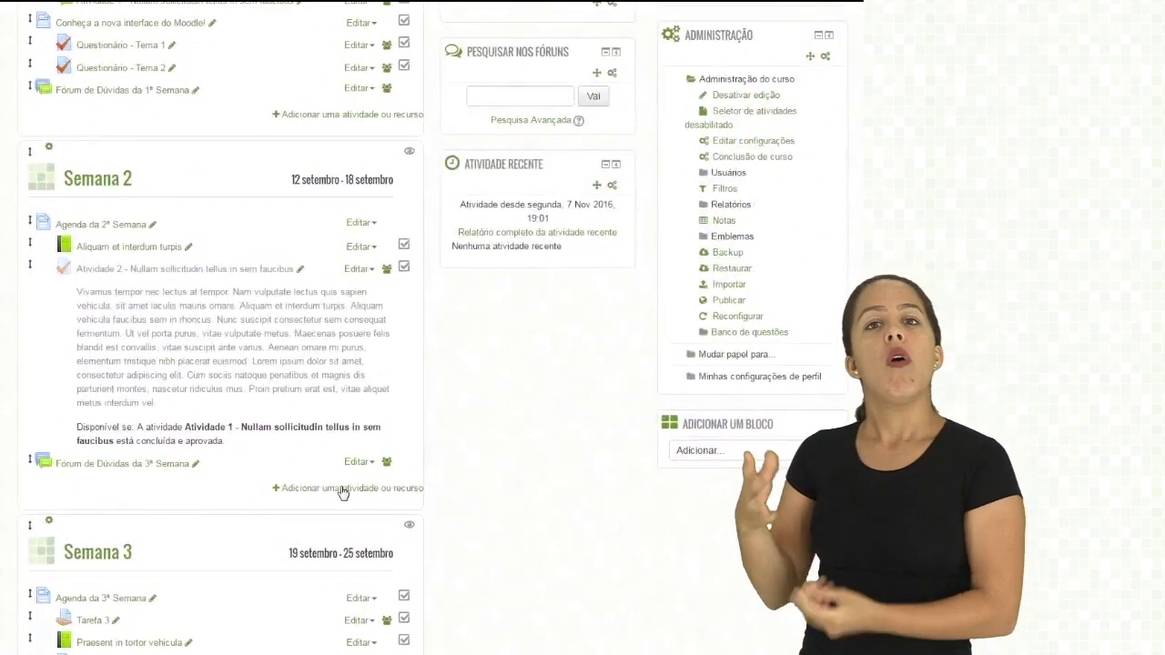
{"action": "left_click", "coordinate": [342, 493]}
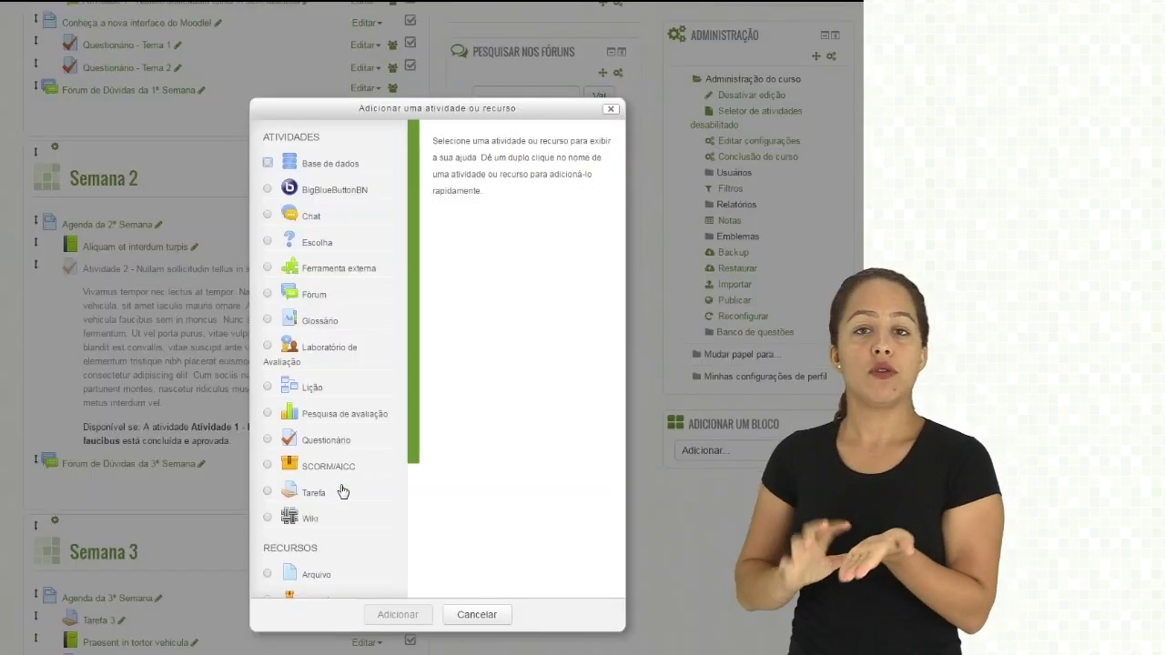
{"action": "left_click", "coordinate": [314, 445]}
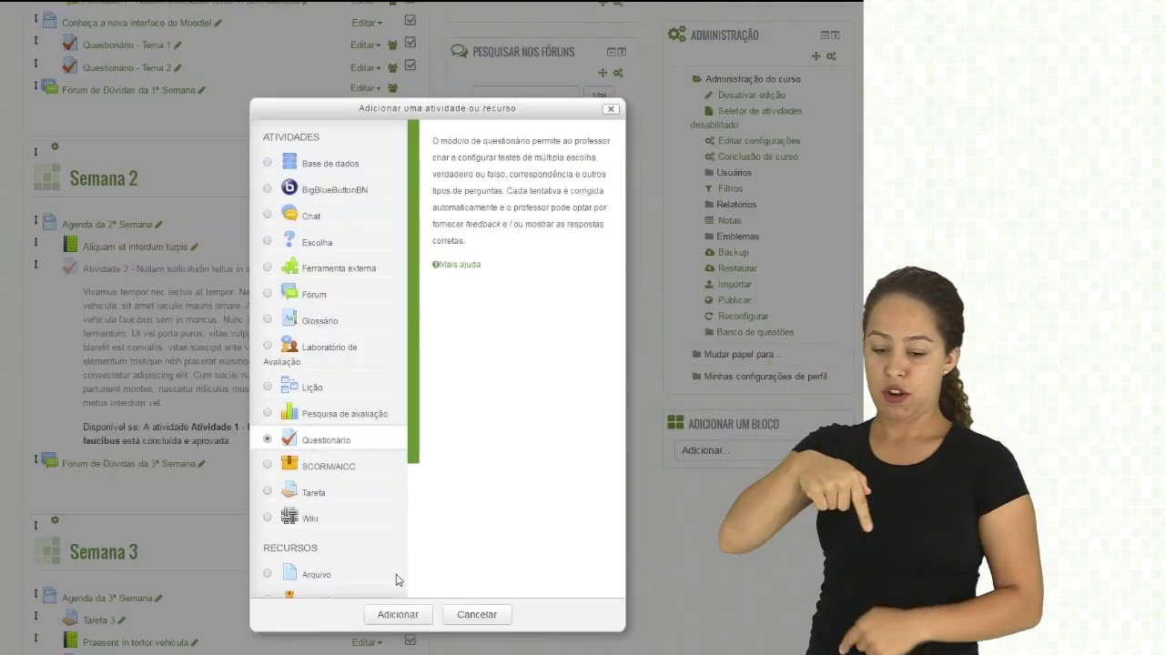
{"action": "left_click", "coordinate": [398, 616]}
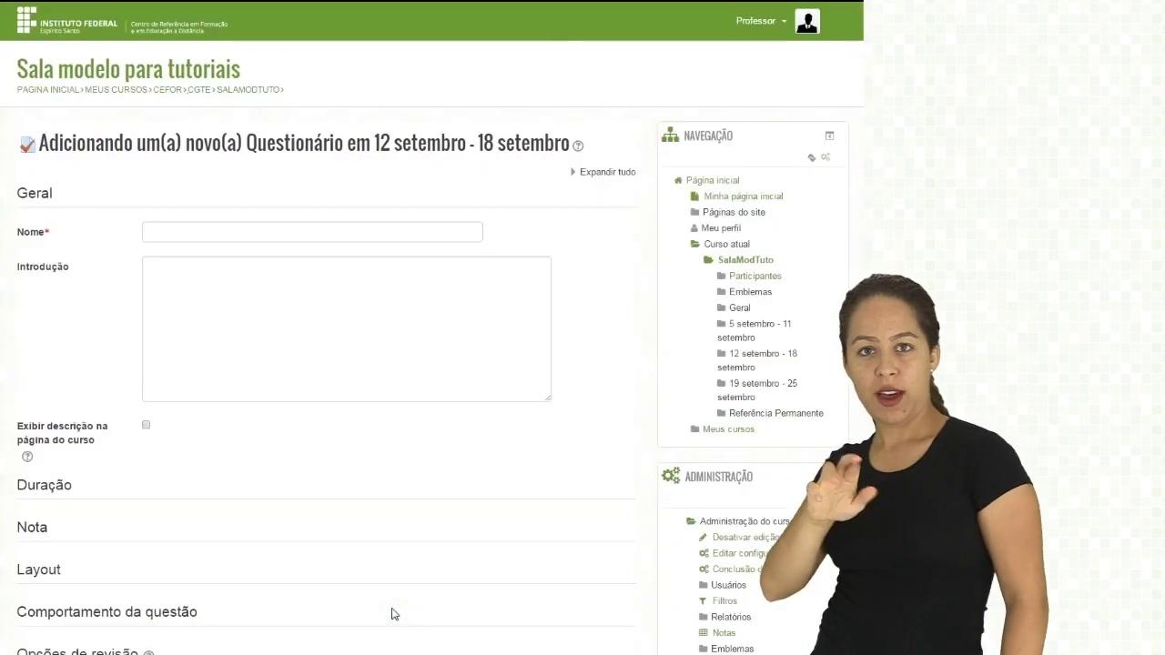
Name the quiz "Atividade sobre Moodle" and leave its introduction empty
{"action": "left_click", "coordinate": [271, 233]}
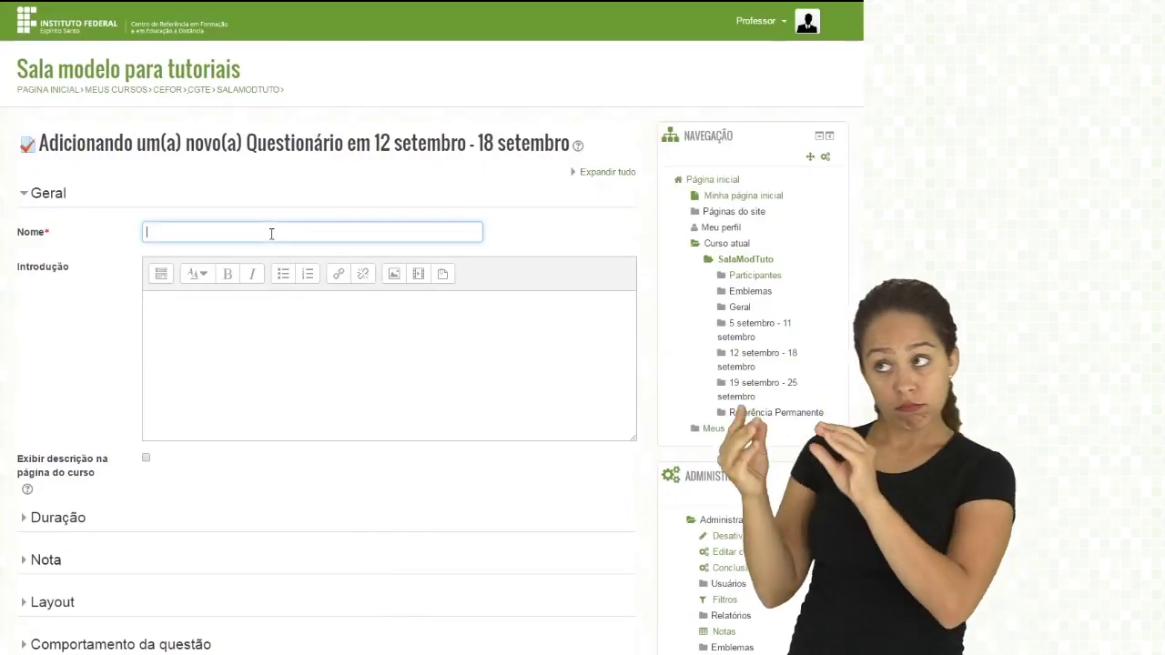
{"action": "type", "text": "Atividade"}
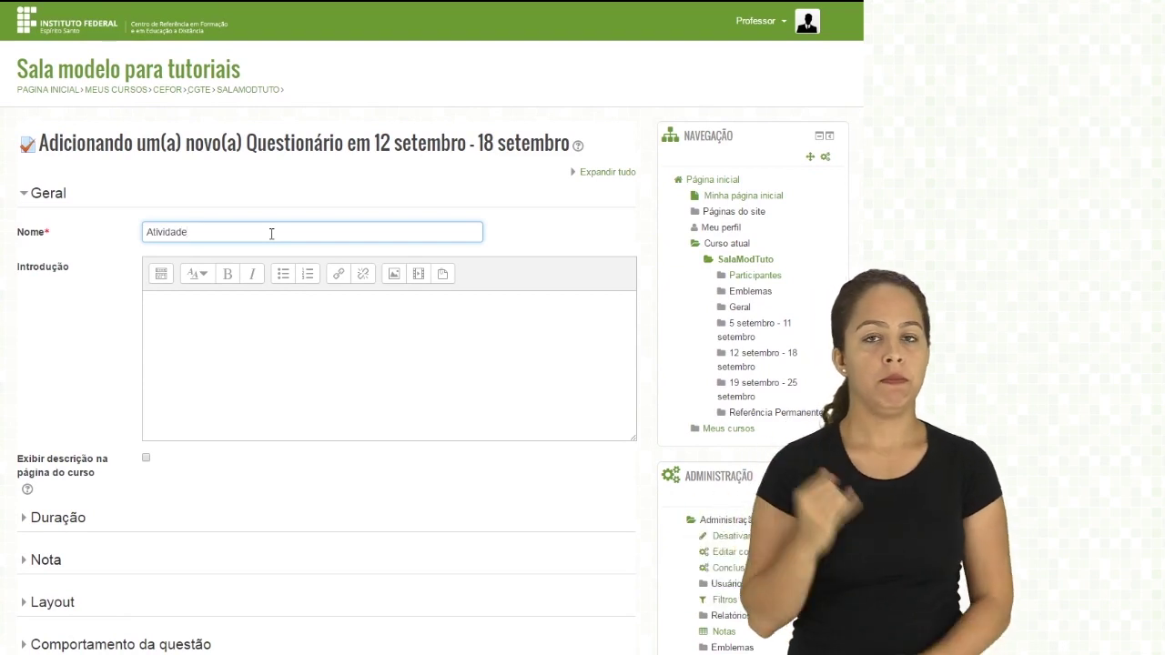
{"action": "type", "text": " sobre Moodle"}
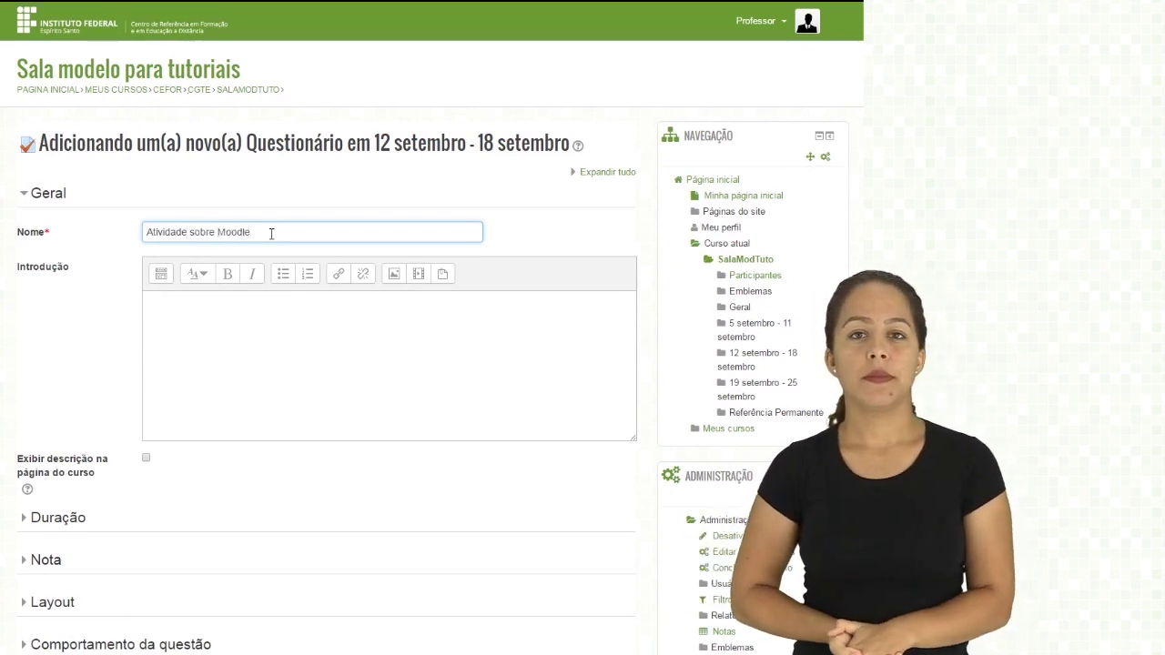
{"action": "left_click", "coordinate": [252, 330]}
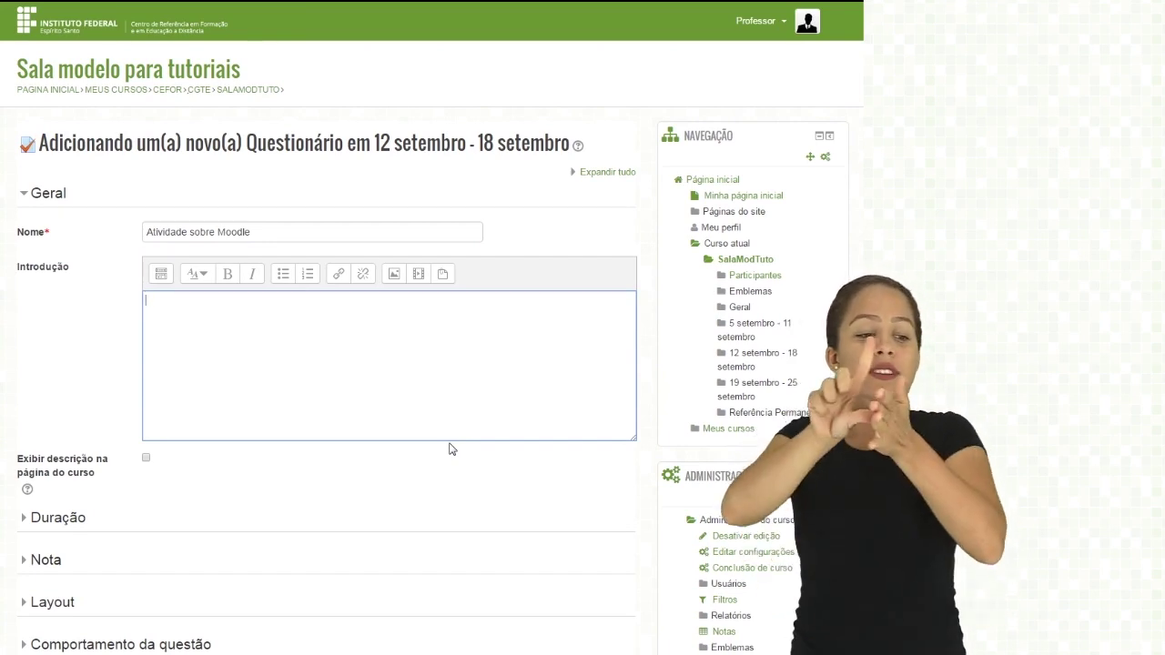
{"action": "left_click", "coordinate": [189, 461]}
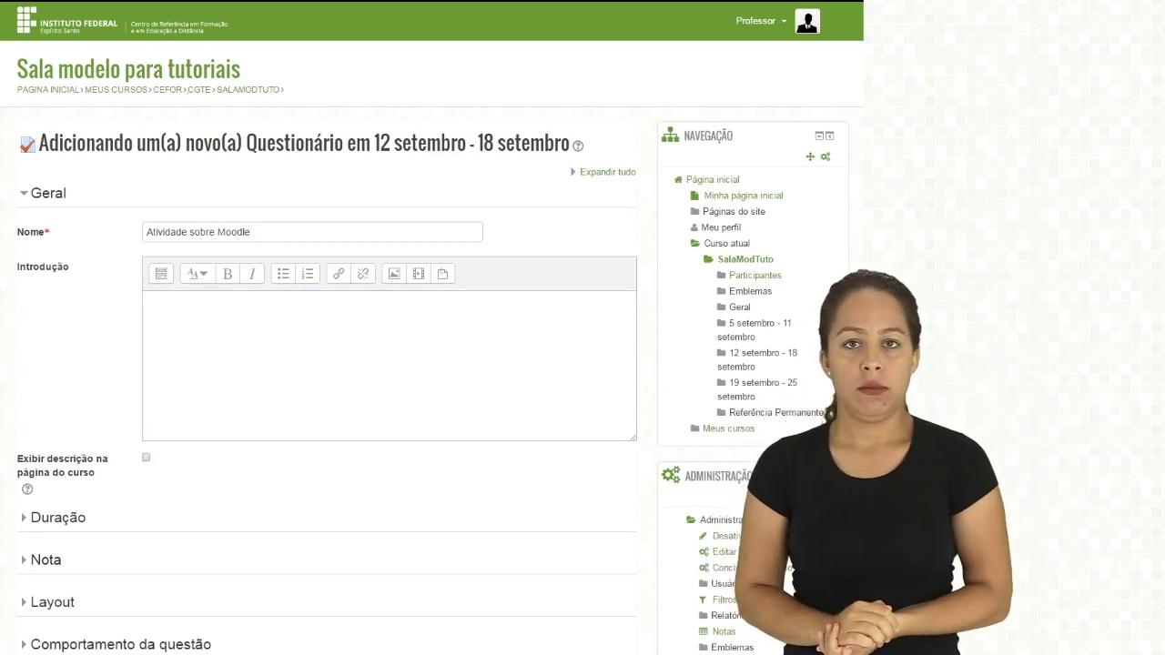
Enable the quiz's opening and closing dates under Duração and set the closing day to 13 novembro
{"action": "scroll", "coordinate": [188, 462], "scroll_direction": "down", "scroll_amount": 3}
{"action": "scroll", "coordinate": [418, 327], "scroll_direction": "down", "scroll_amount": 1}
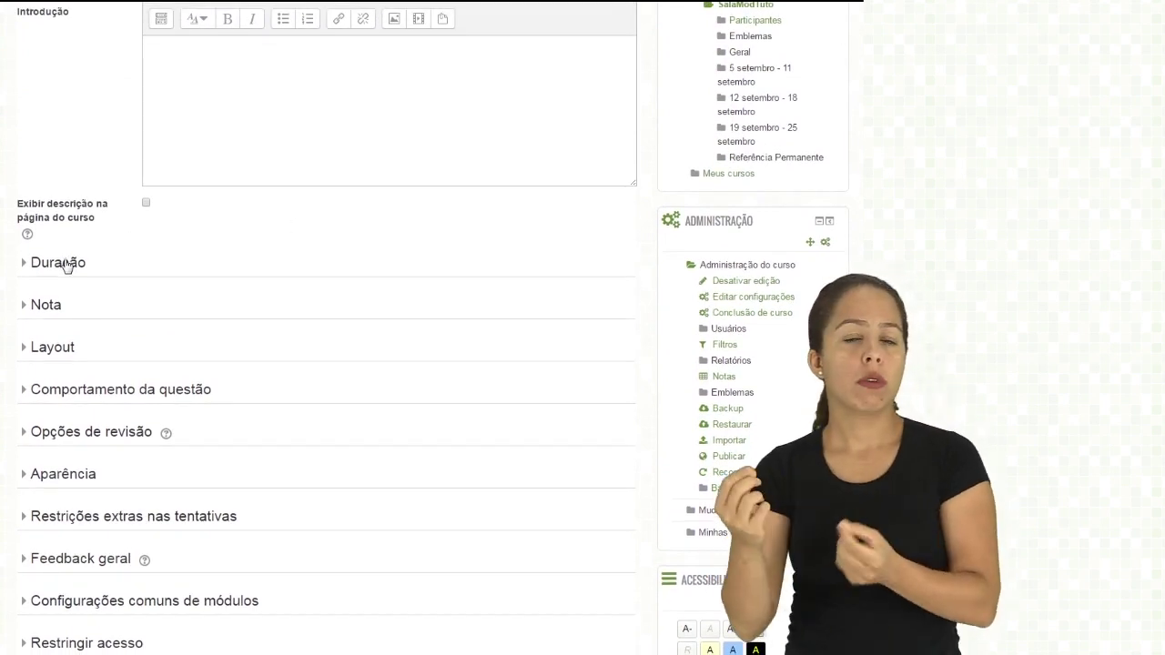
{"action": "left_click", "coordinate": [64, 264]}
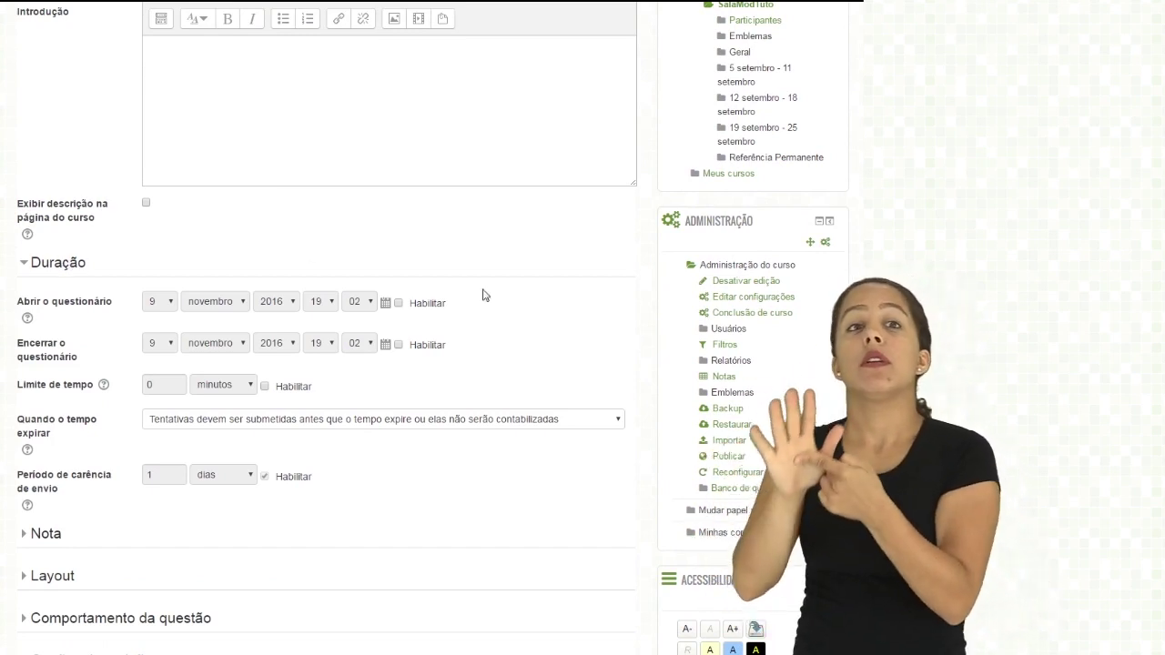
{"action": "left_click", "coordinate": [400, 303]}
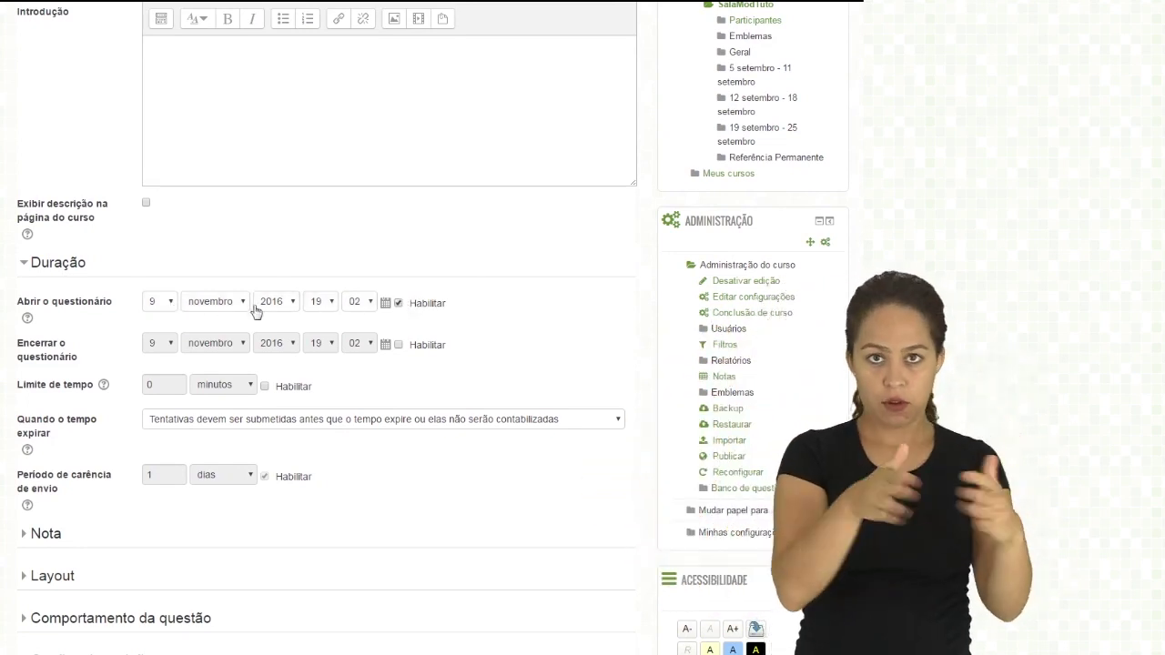
{"action": "left_click", "coordinate": [400, 345]}
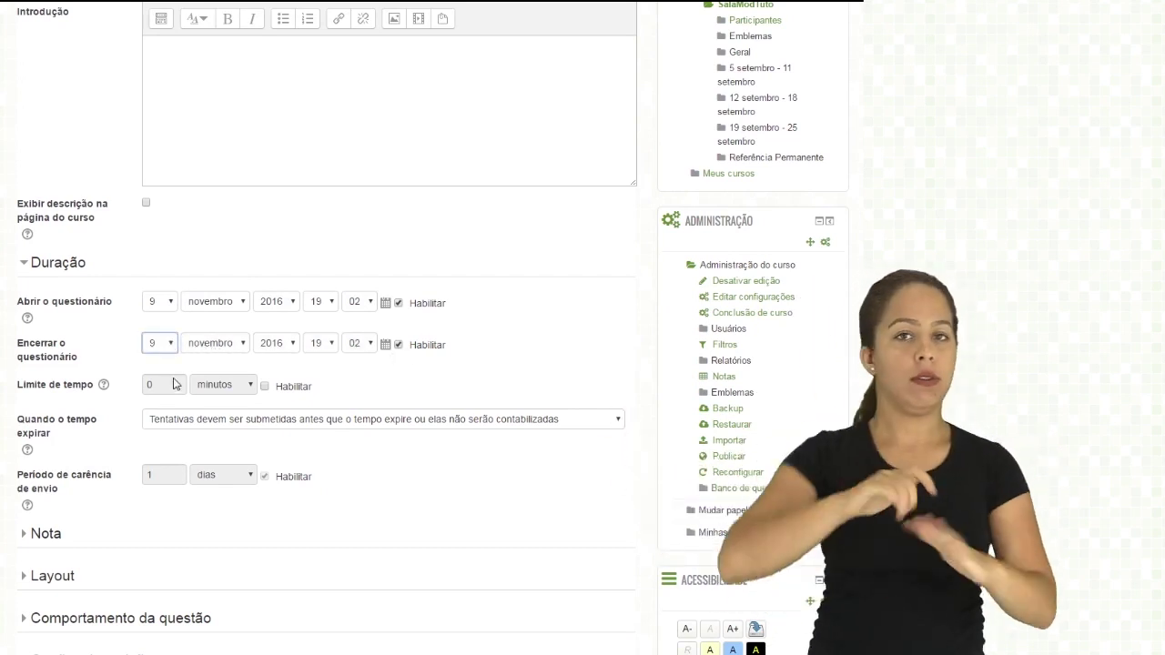
{"action": "left_click", "coordinate": [157, 514]}
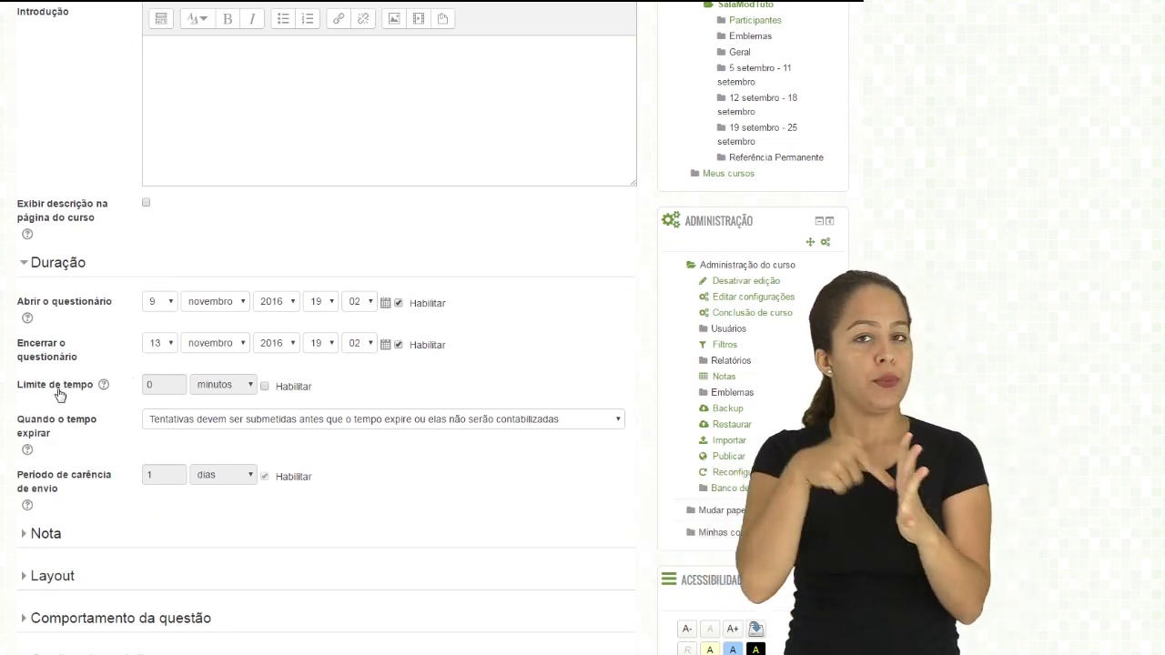
Enable the quiz's time limit and set it to 50 minutes
{"action": "left_click", "coordinate": [264, 387]}
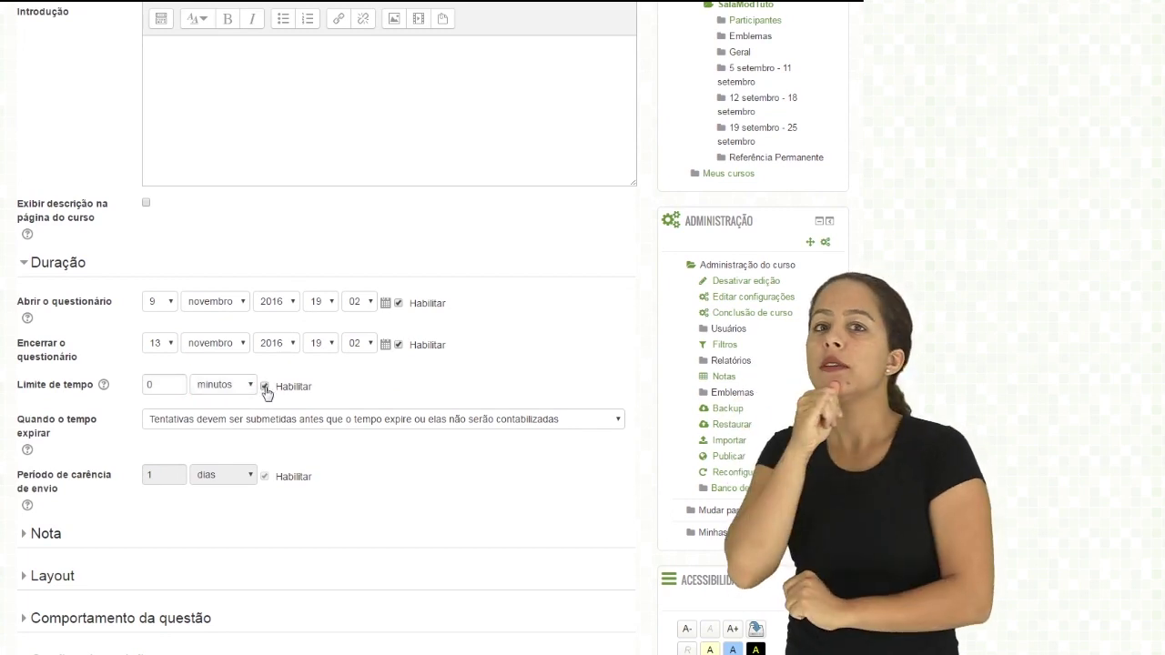
{"action": "double_click", "coordinate": [174, 386]}
{"action": "type", "text": "50"}
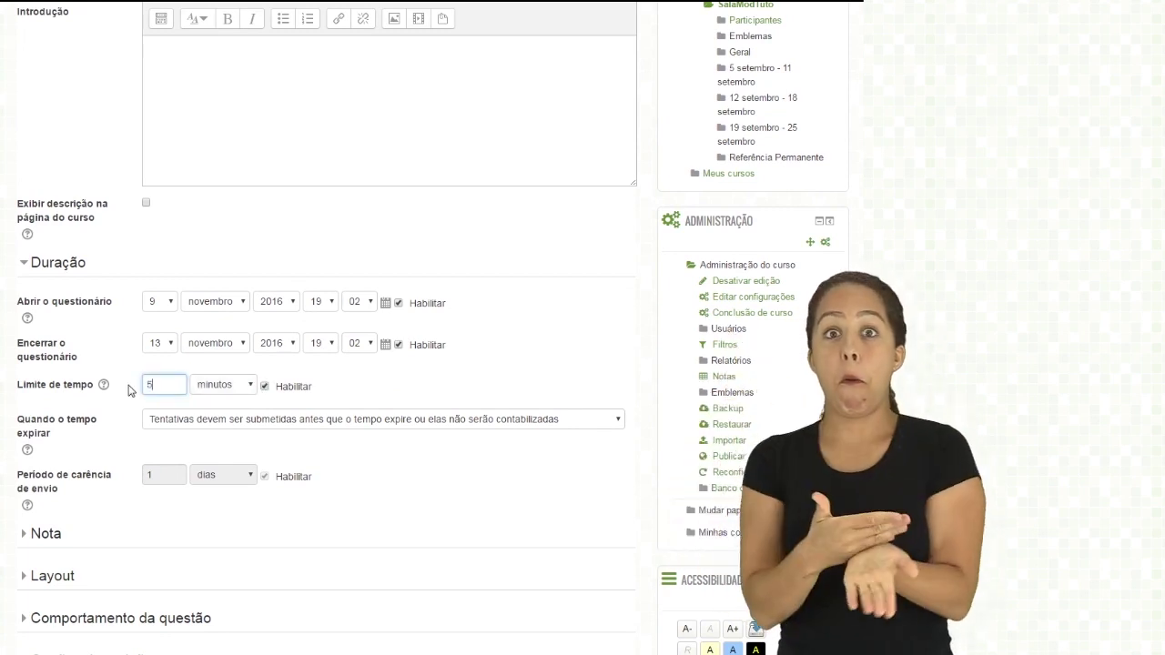
{"action": "left_click", "coordinate": [376, 391]}
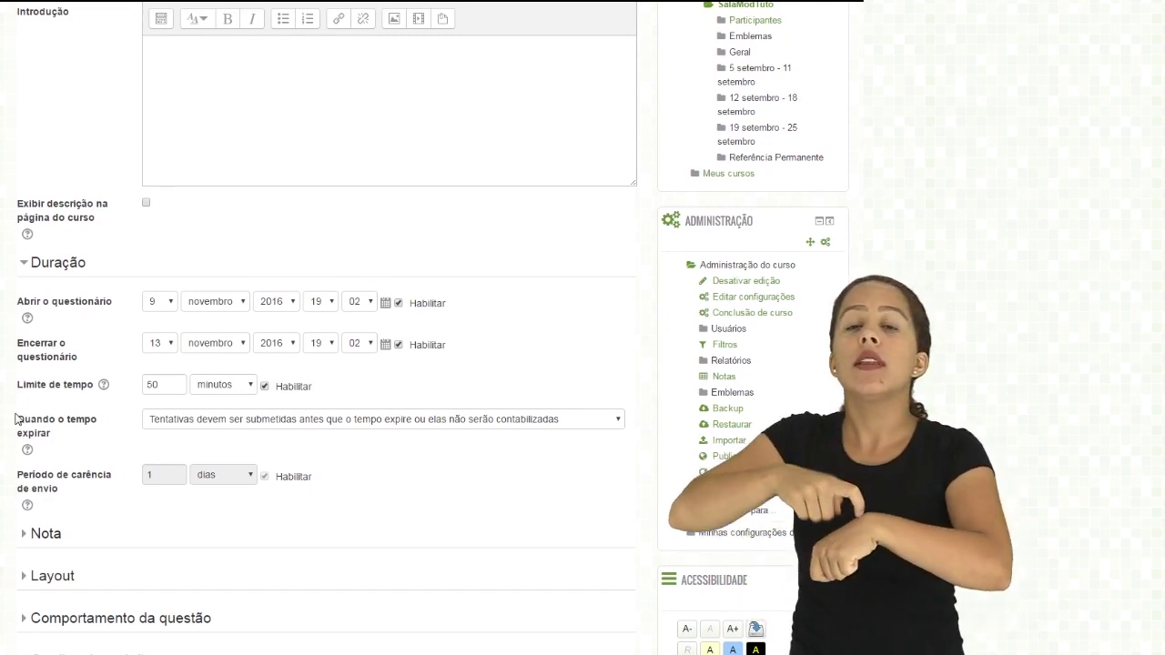
Try the automatic-submission and grace-period options for what happens when the quiz time expires
{"action": "left_click", "coordinate": [201, 427]}
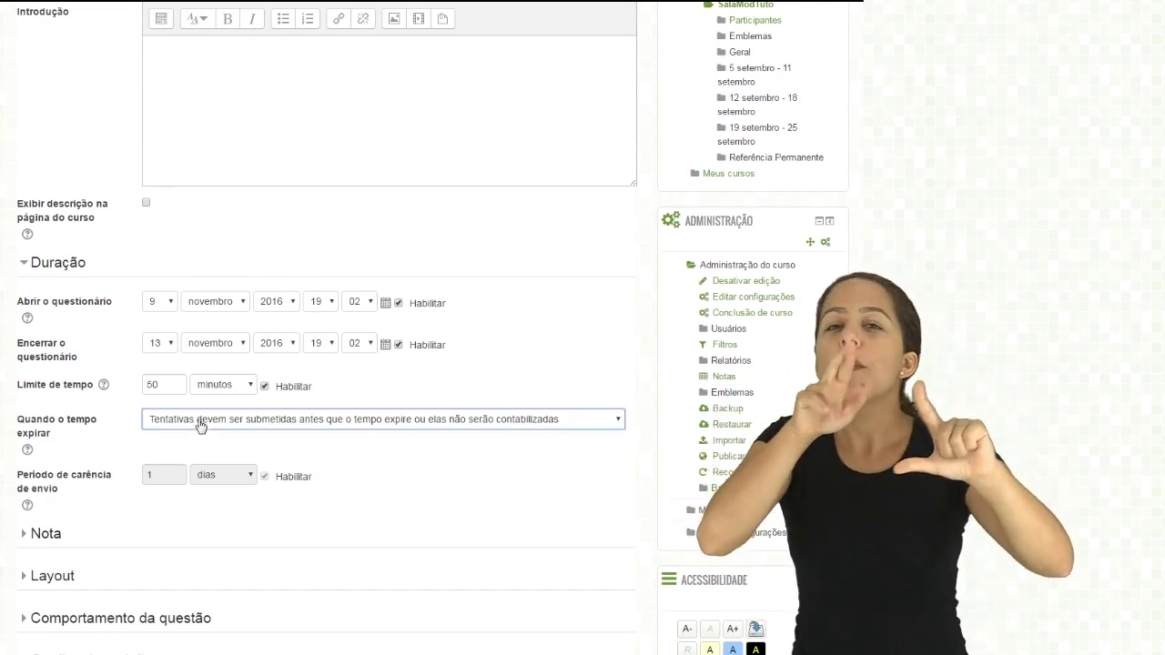
{"action": "left_click", "coordinate": [192, 442]}
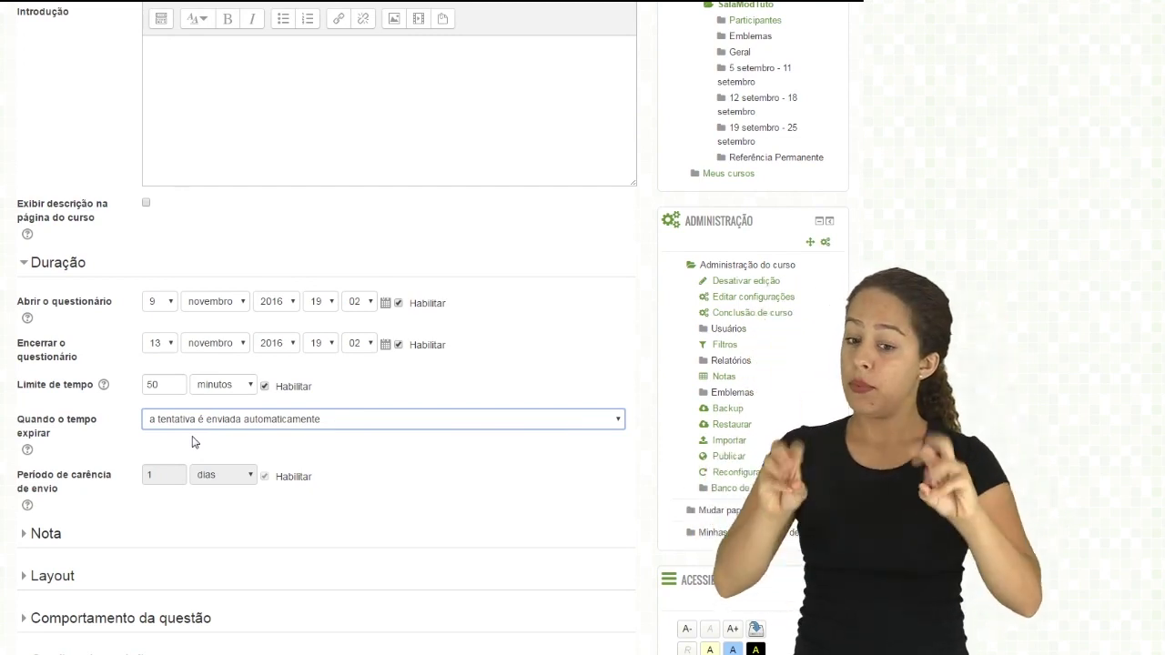
{"action": "key", "text": "Down"}
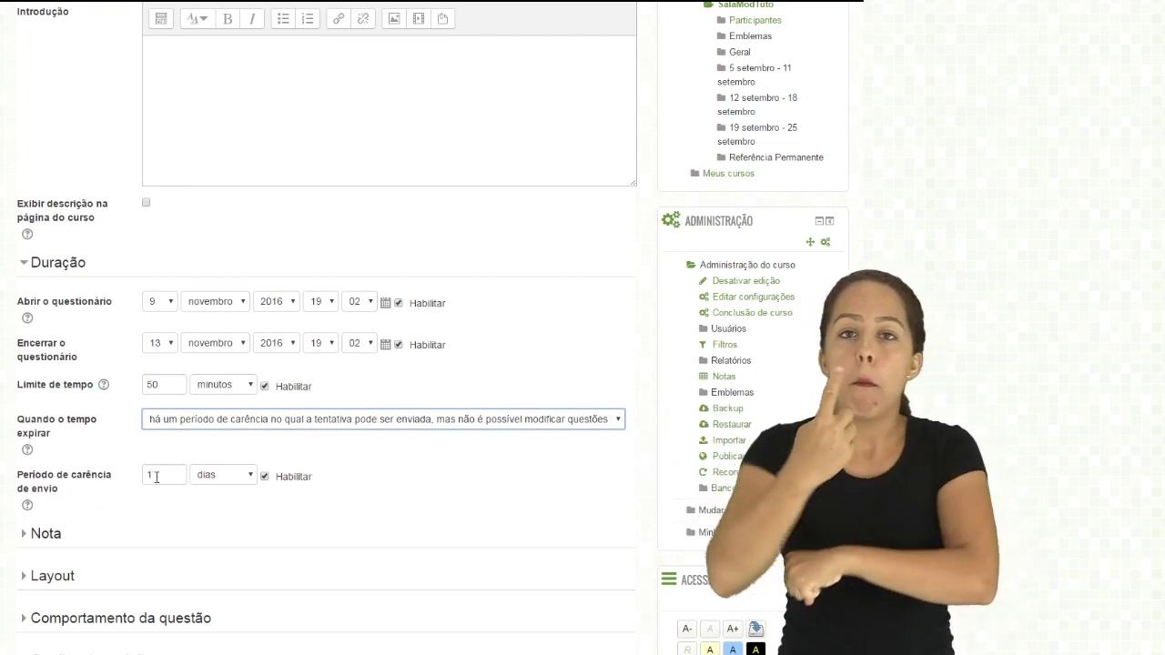
{"action": "key", "text": "Down"}
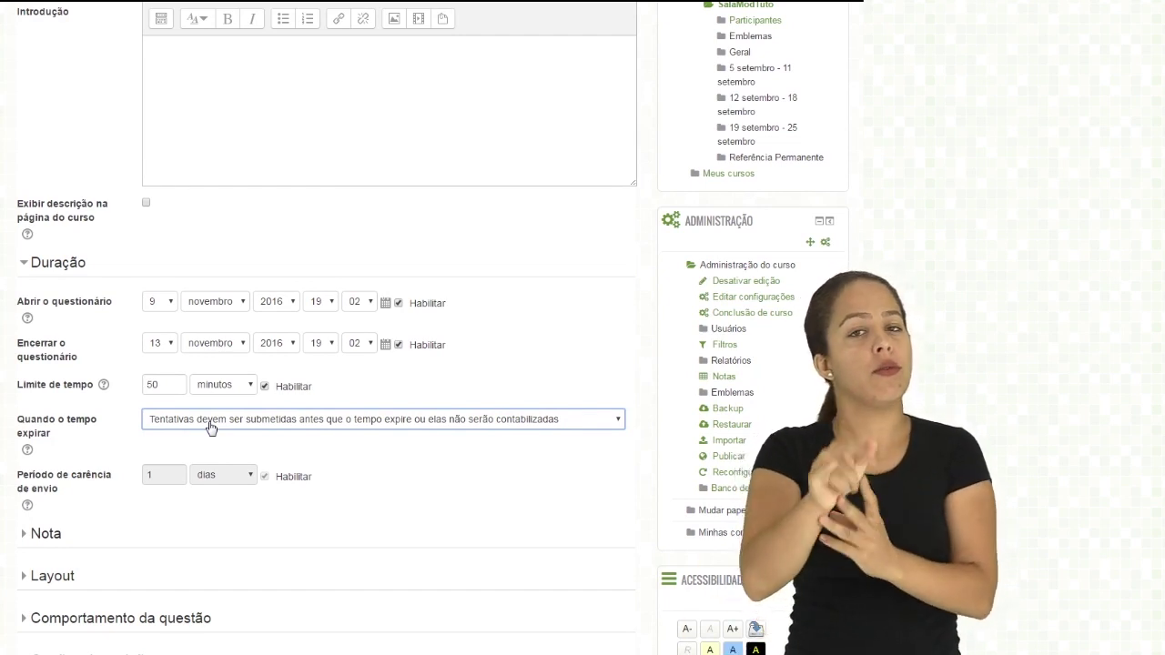
Set Quando o tempo expirar to "a tentativa é enviada automaticamente" and collapse the Duração section
{"action": "left_click", "coordinate": [209, 428]}
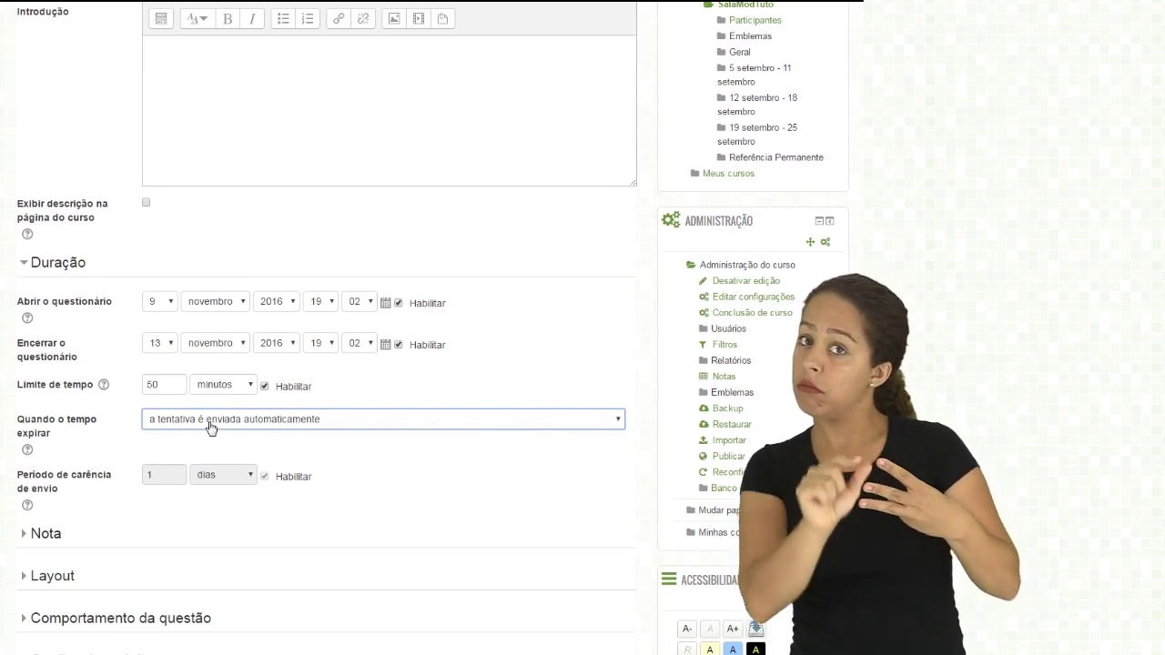
{"action": "left_click", "coordinate": [369, 452]}
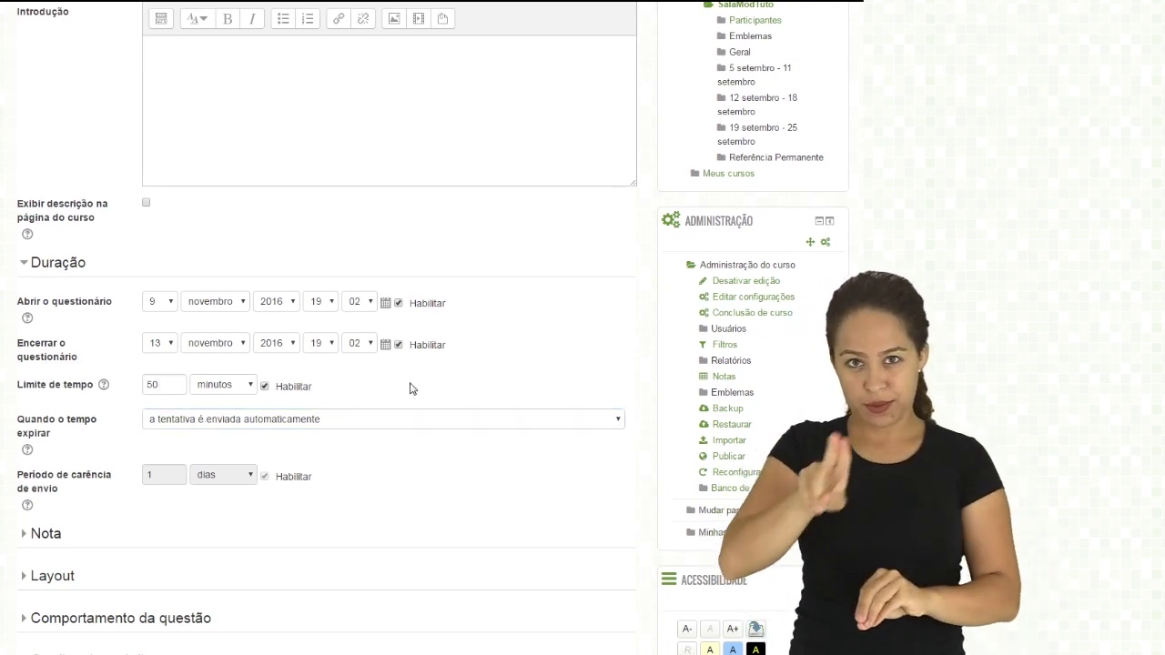
{"action": "left_click", "coordinate": [81, 271]}
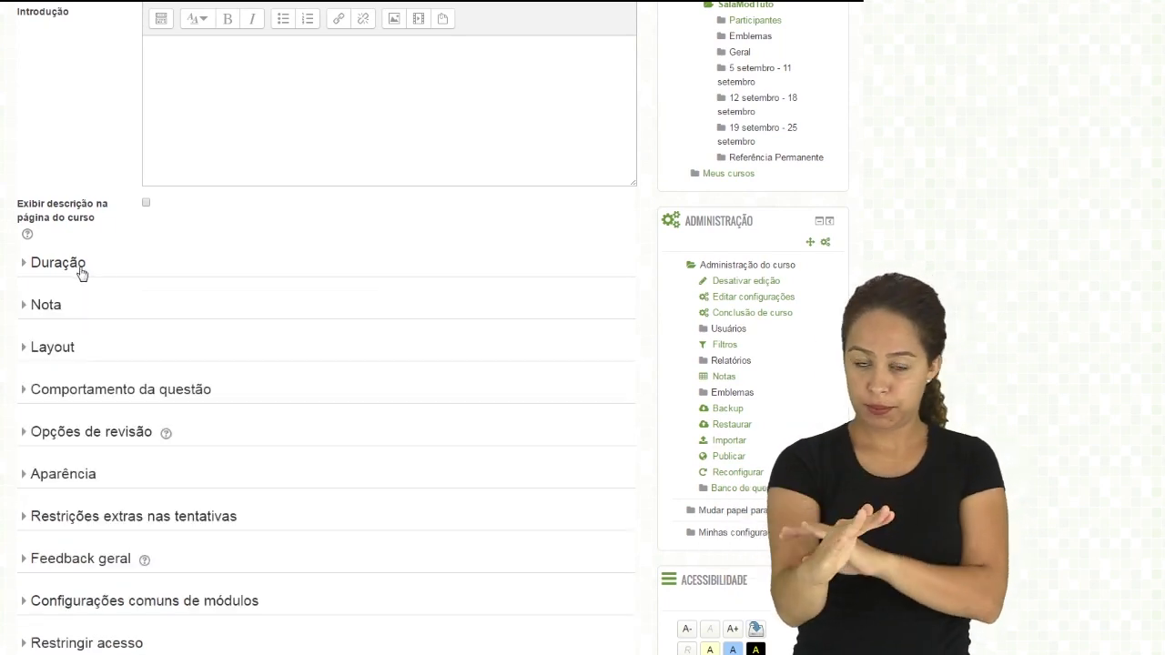
Expand the Nota section and set Tentativas permitidas to 2
{"action": "left_click", "coordinate": [51, 313]}
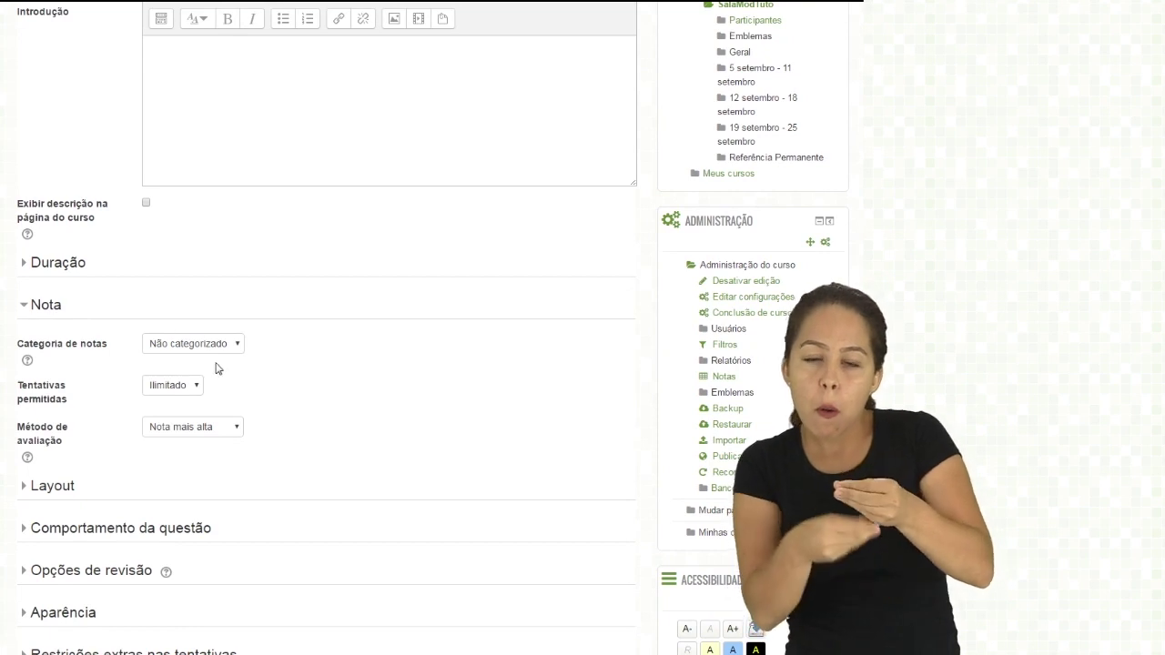
{"action": "left_click", "coordinate": [193, 387]}
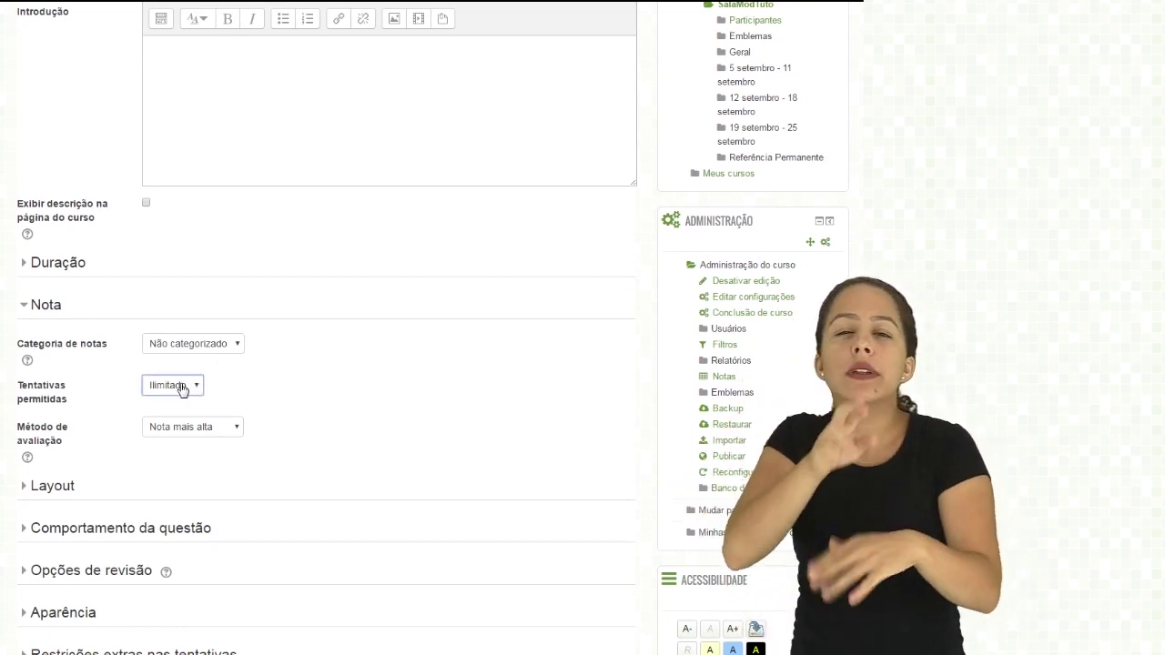
{"action": "key", "text": "Down"}
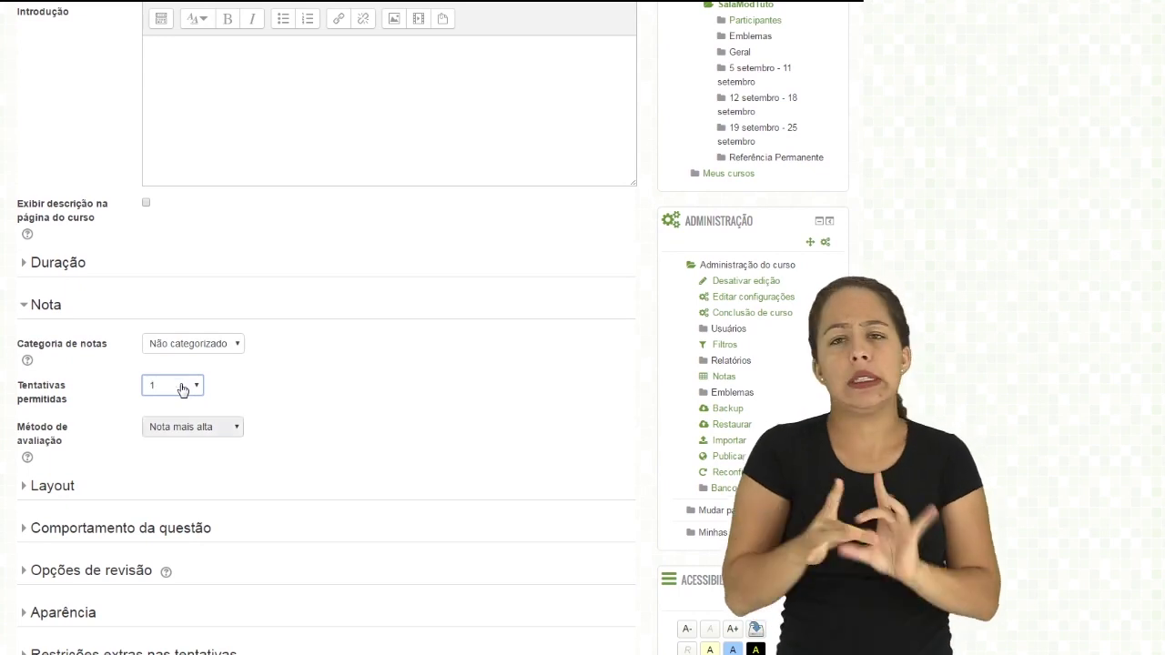
{"action": "key", "text": "Down"}
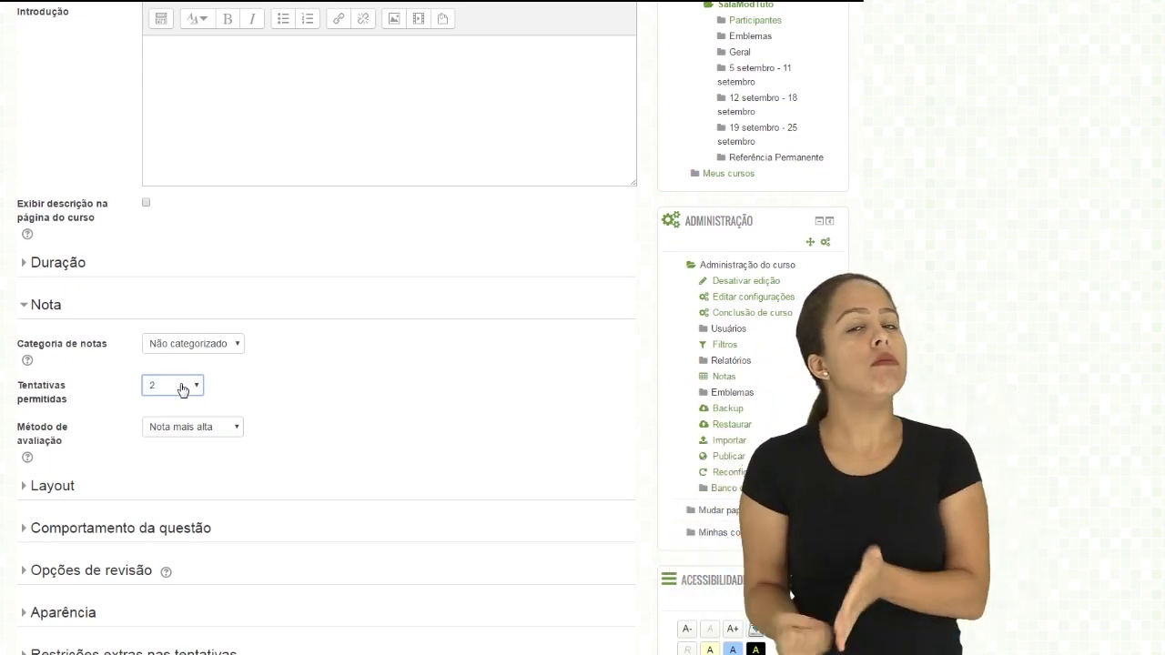
{"action": "left_click", "coordinate": [228, 404]}
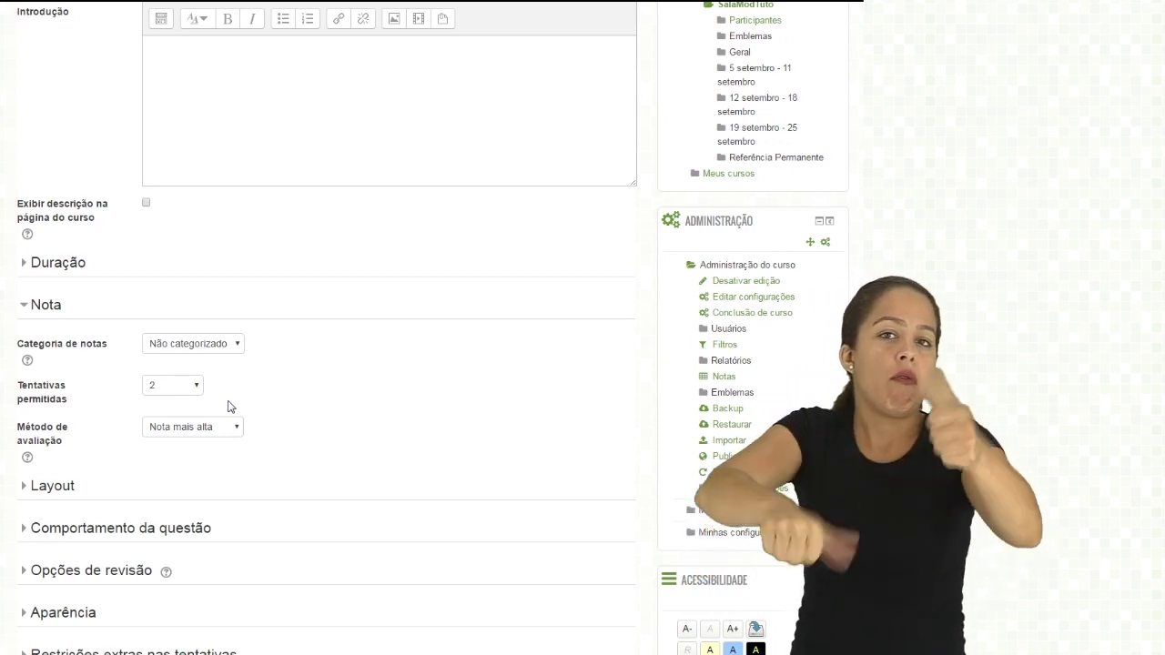
Try the grading methods Primeira tentativa and Última tentativa, then return Método de avaliação to Nota mais alta
{"action": "left_click", "coordinate": [191, 428]}
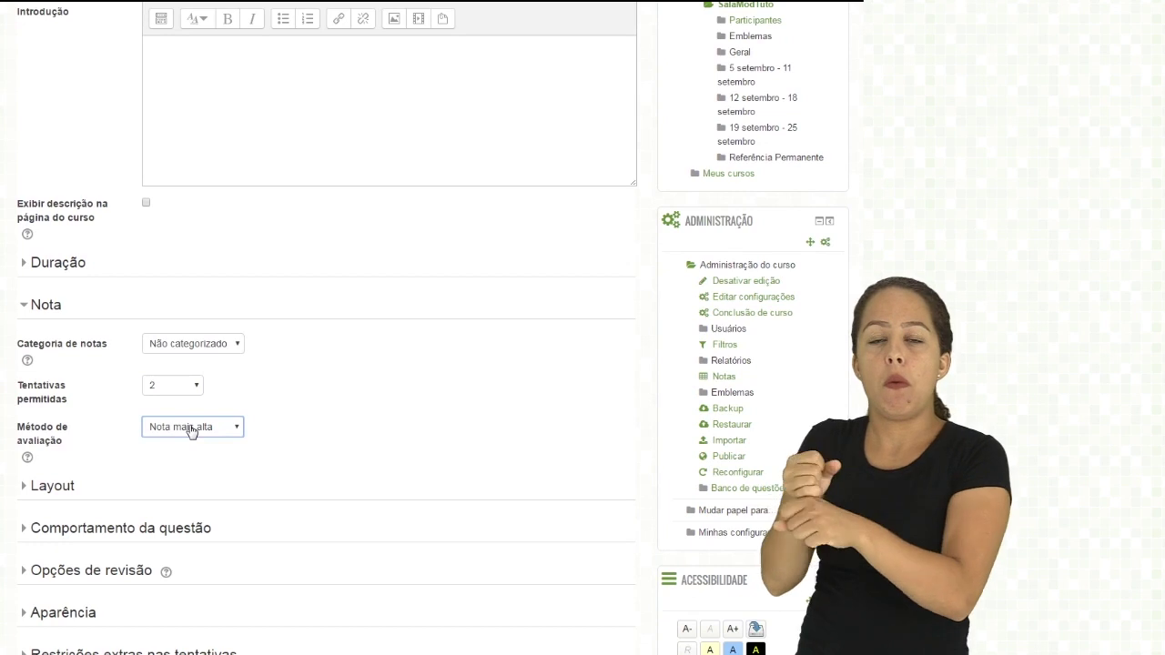
{"action": "key", "text": "Down"}
{"action": "key", "text": "Down"}
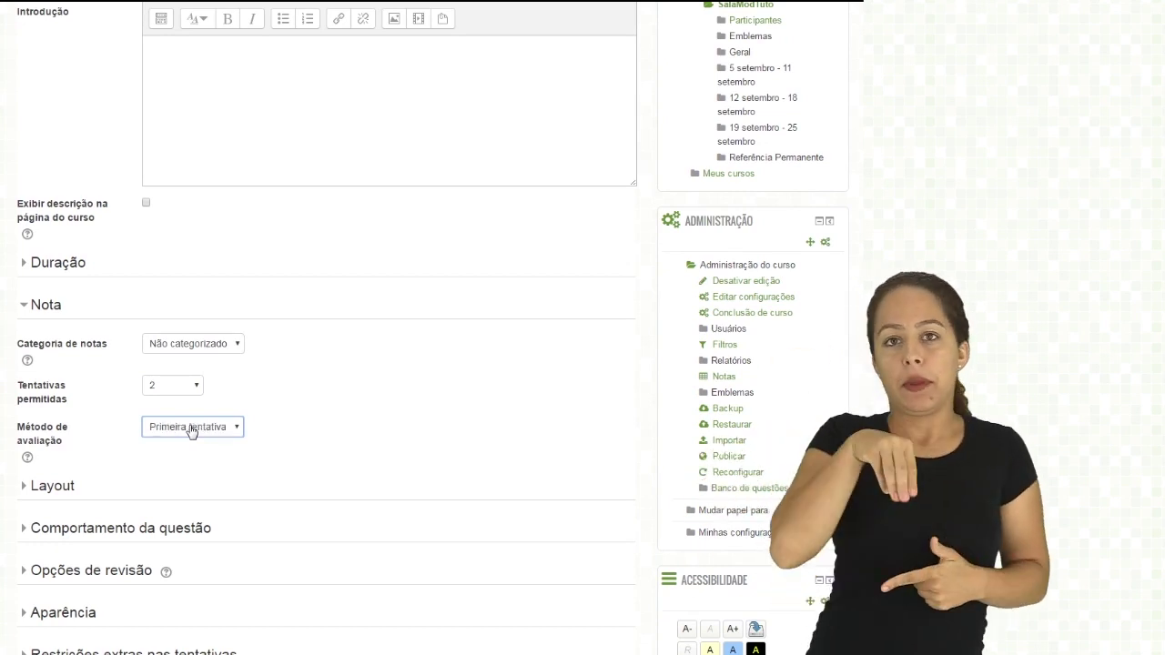
{"action": "key", "text": "Down"}
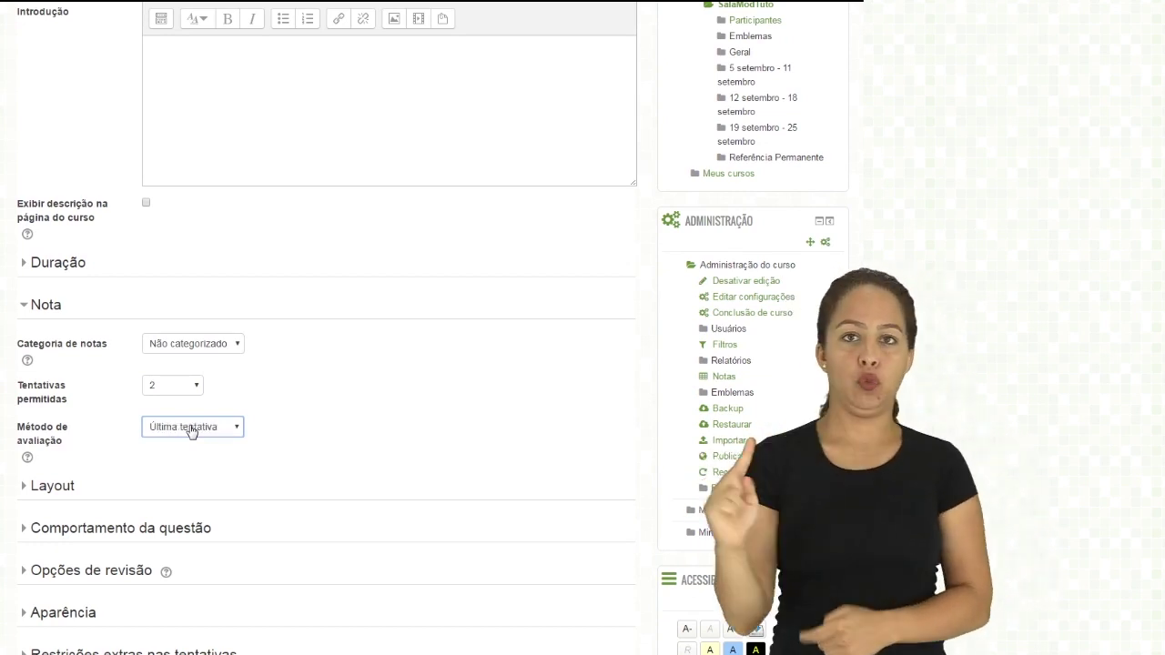
{"action": "key", "text": "Up"}
{"action": "key", "text": "Up"}
{"action": "key", "text": "Up"}
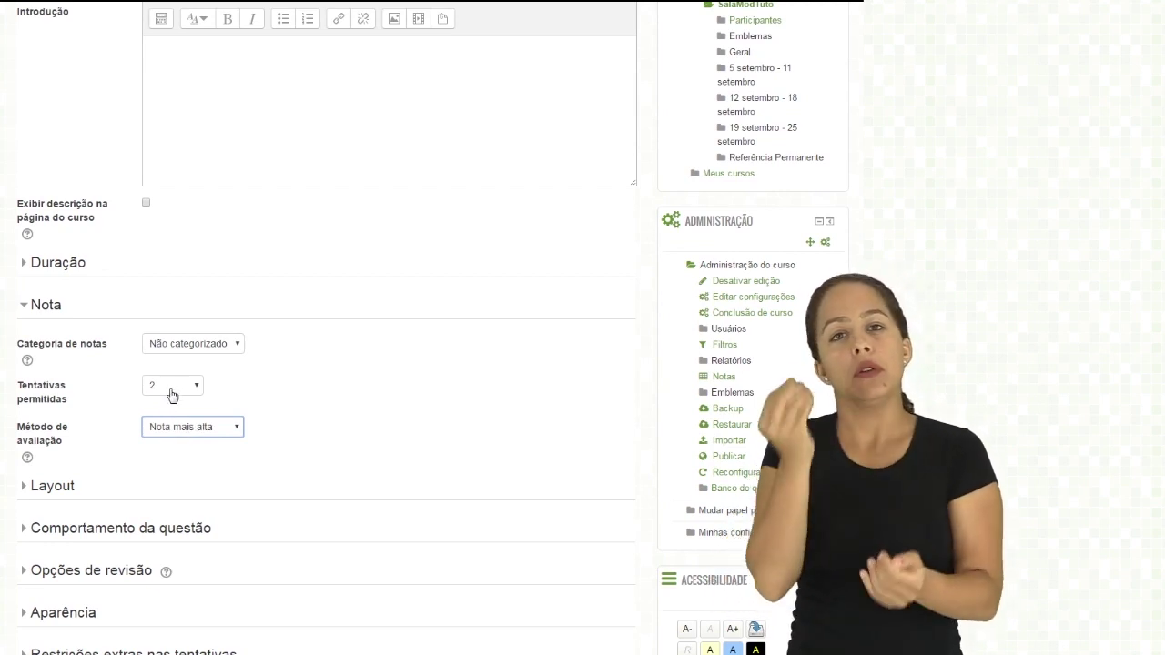
Set Tentativas permitidas to 1 and collapse the Nota section
{"action": "left_click", "coordinate": [171, 386]}
{"action": "left_click", "coordinate": [168, 417]}
{"action": "left_click", "coordinate": [281, 406]}
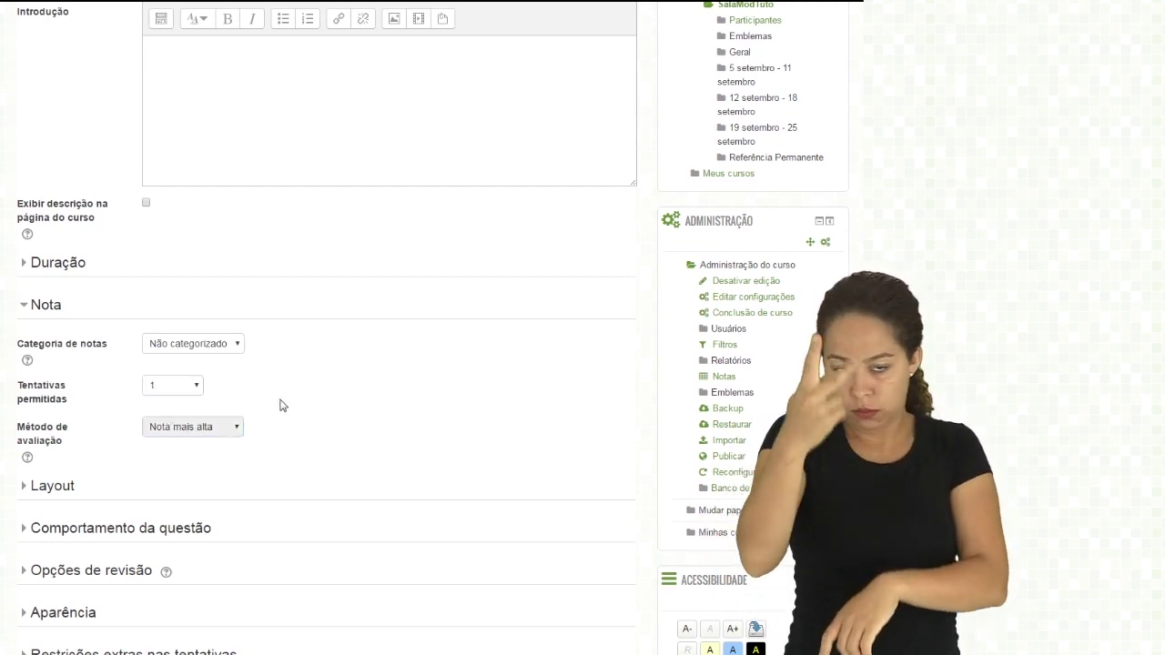
{"action": "left_click", "coordinate": [52, 309]}
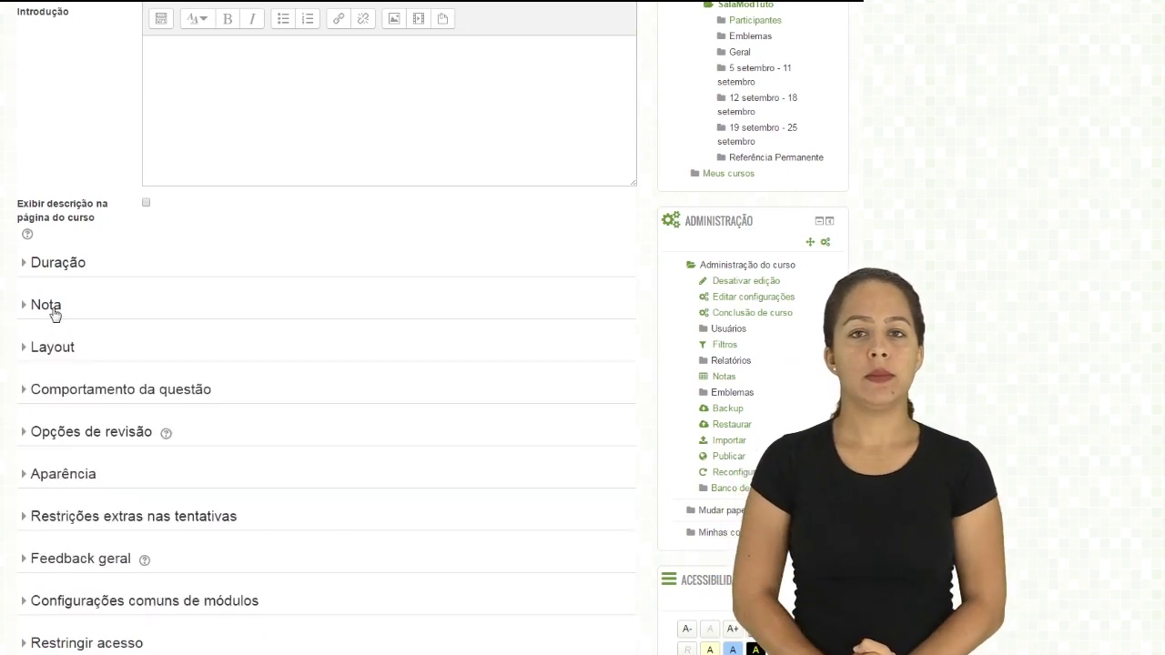
Expand the Layout section and briefly highlight the Ordem da pergunta label
{"action": "left_click", "coordinate": [52, 346]}
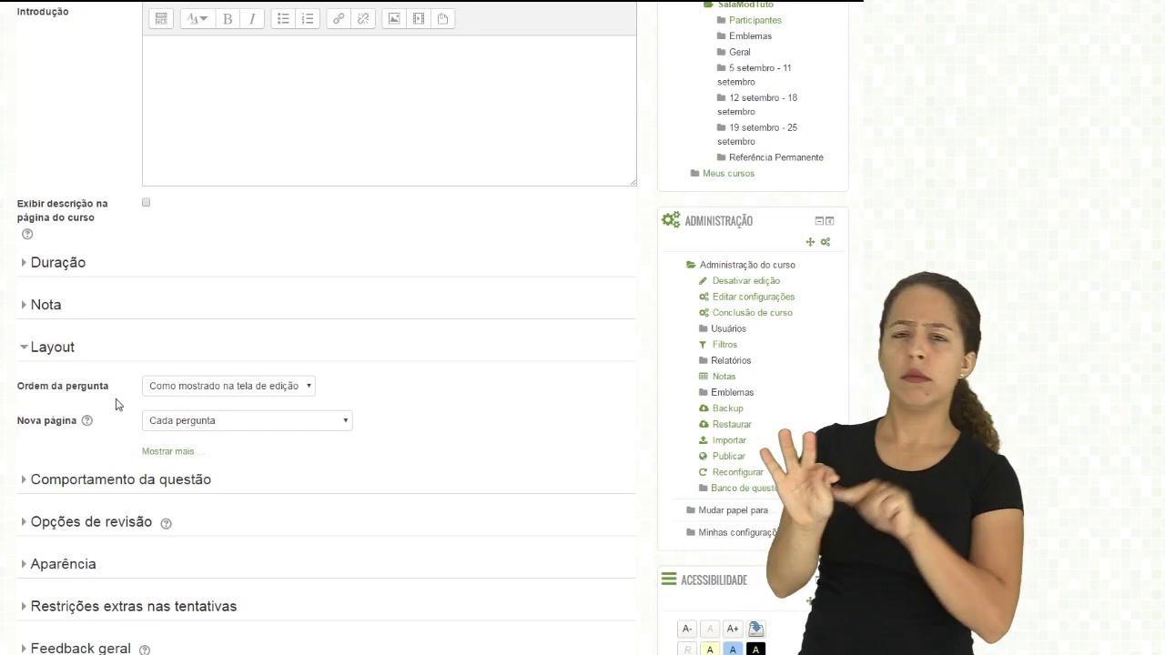
{"action": "left_click_drag", "start_coordinate": [16, 386], "coordinate": [364, 387]}
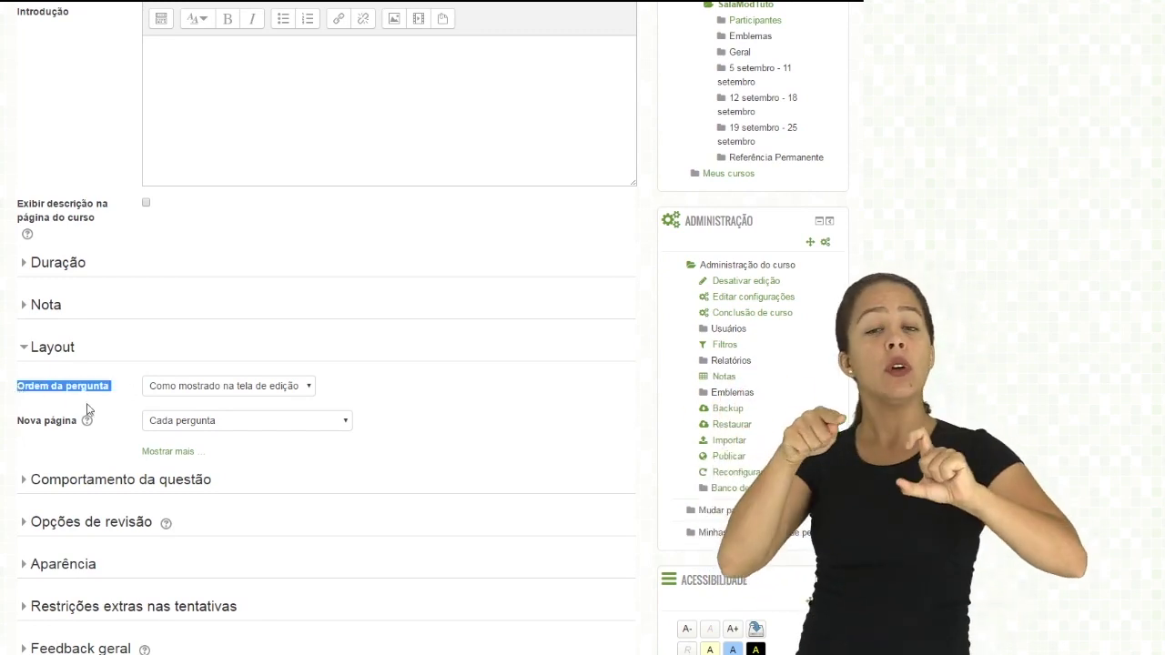
{"action": "left_click", "coordinate": [362, 390]}
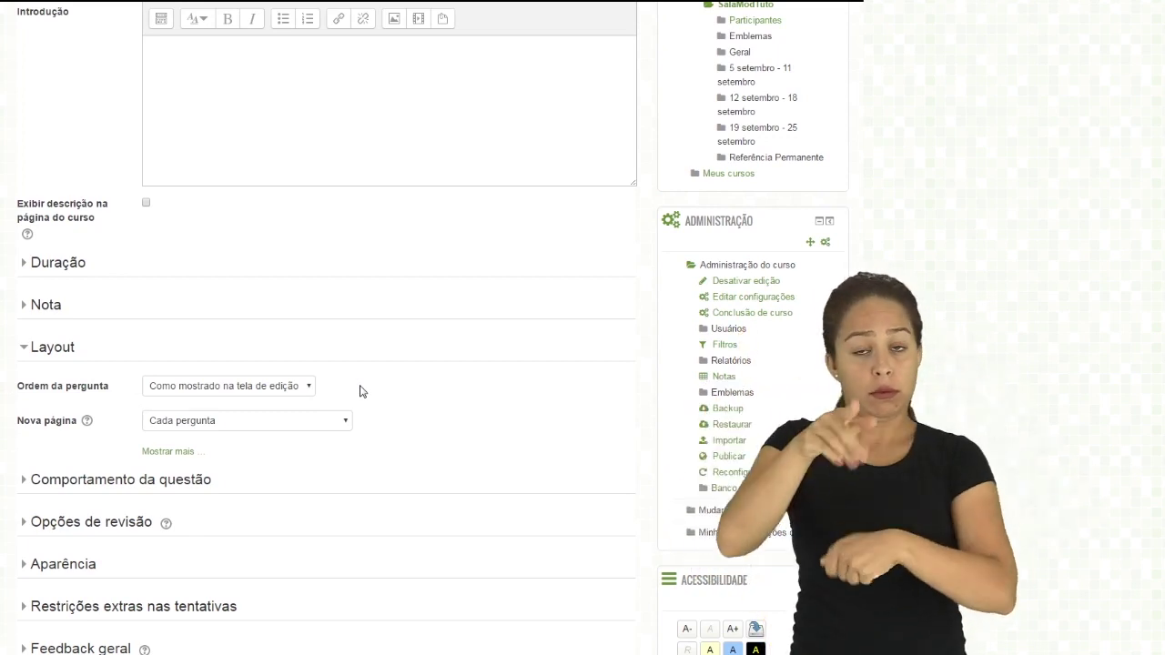
Try Embaralhar aleatoriamente for Ordem da pergunta and return it to Como mostrado na tela de edição
{"action": "left_click", "coordinate": [255, 390]}
{"action": "key", "text": "Down"}
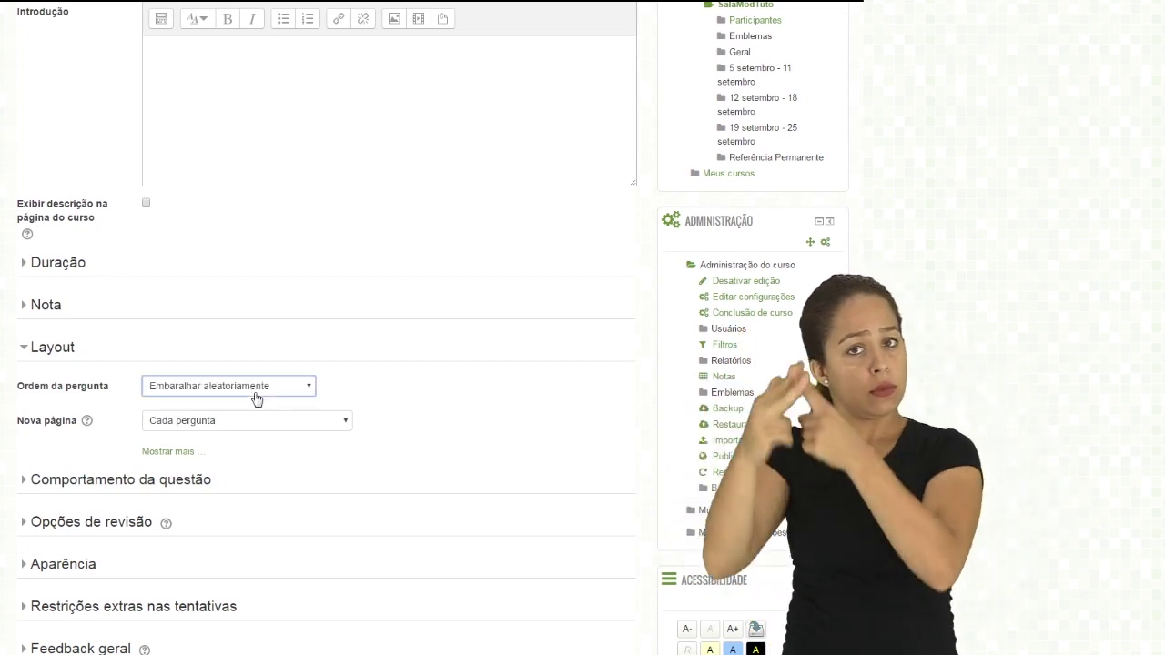
{"action": "left_click", "coordinate": [299, 387]}
{"action": "key", "text": "Up"}
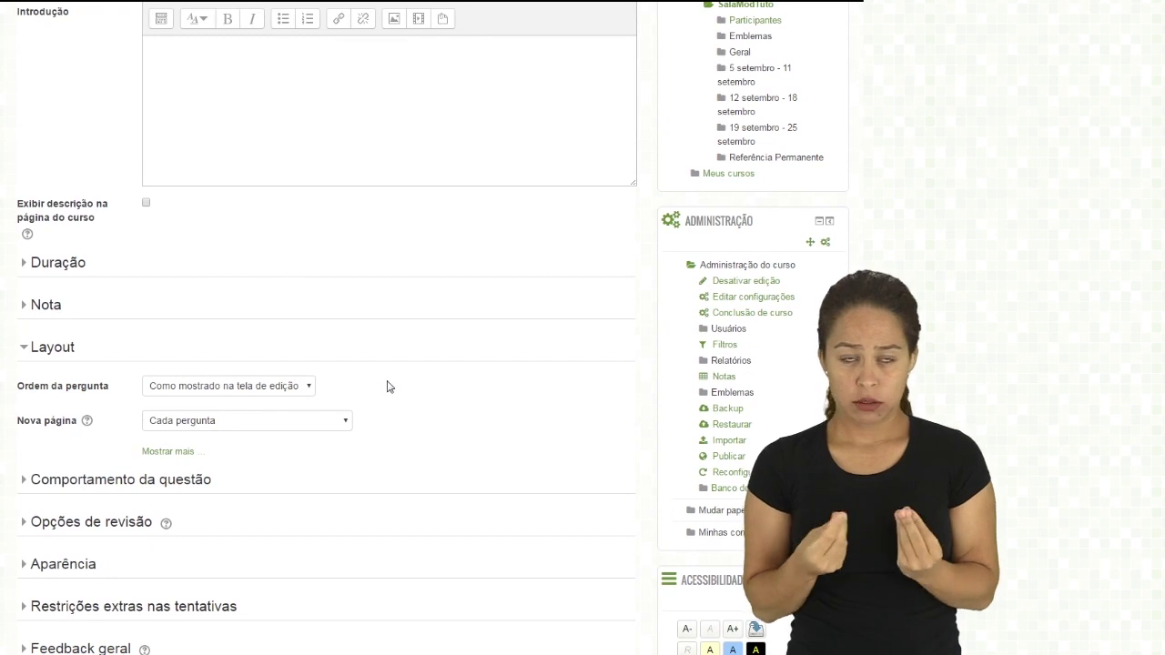
Set Nova página to "Nunca, todas as questões em uma página" and collapse the Layout section
{"action": "left_click", "coordinate": [319, 424]}
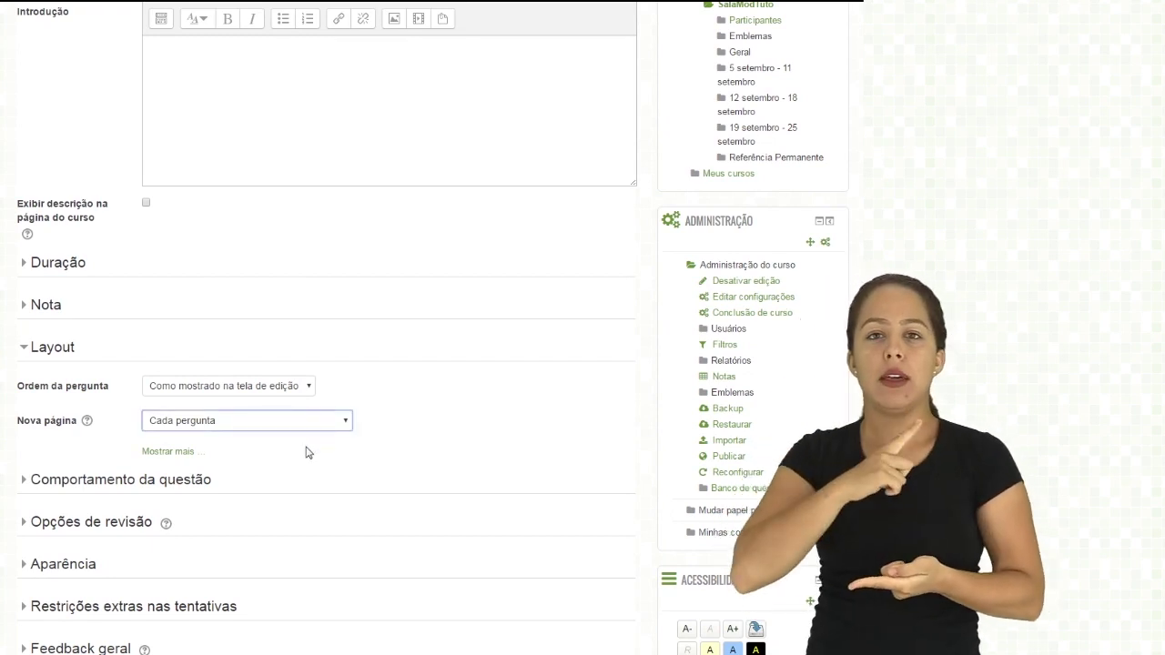
{"action": "key", "text": "Down"}
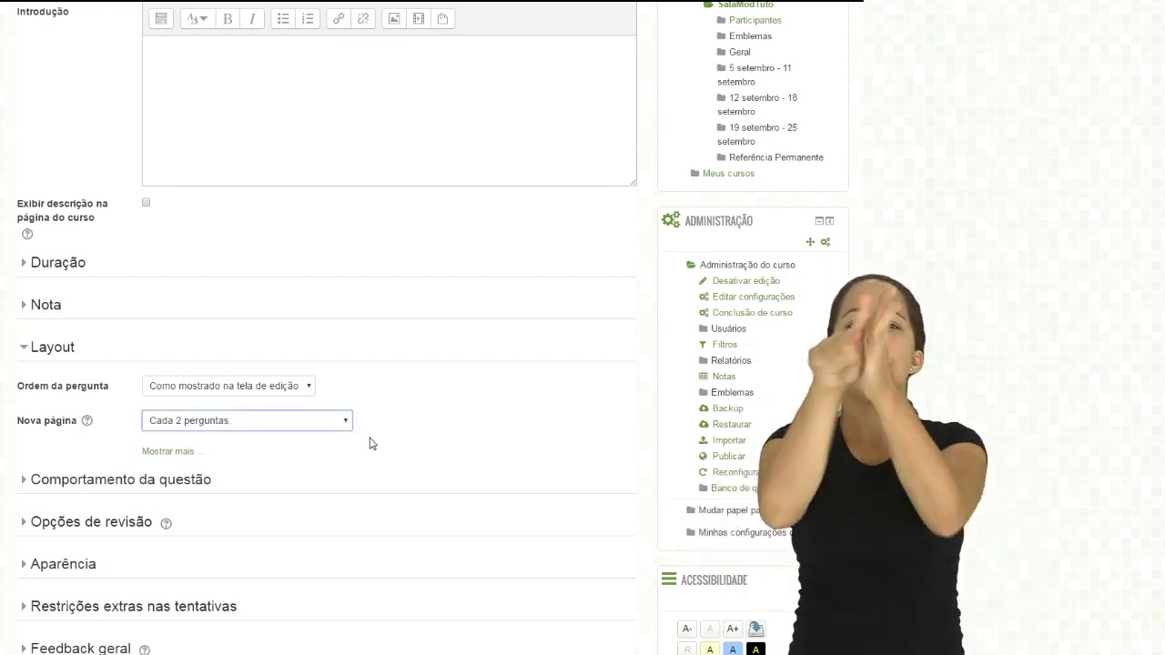
{"action": "key", "text": "Up"}
{"action": "key", "text": "Up"}
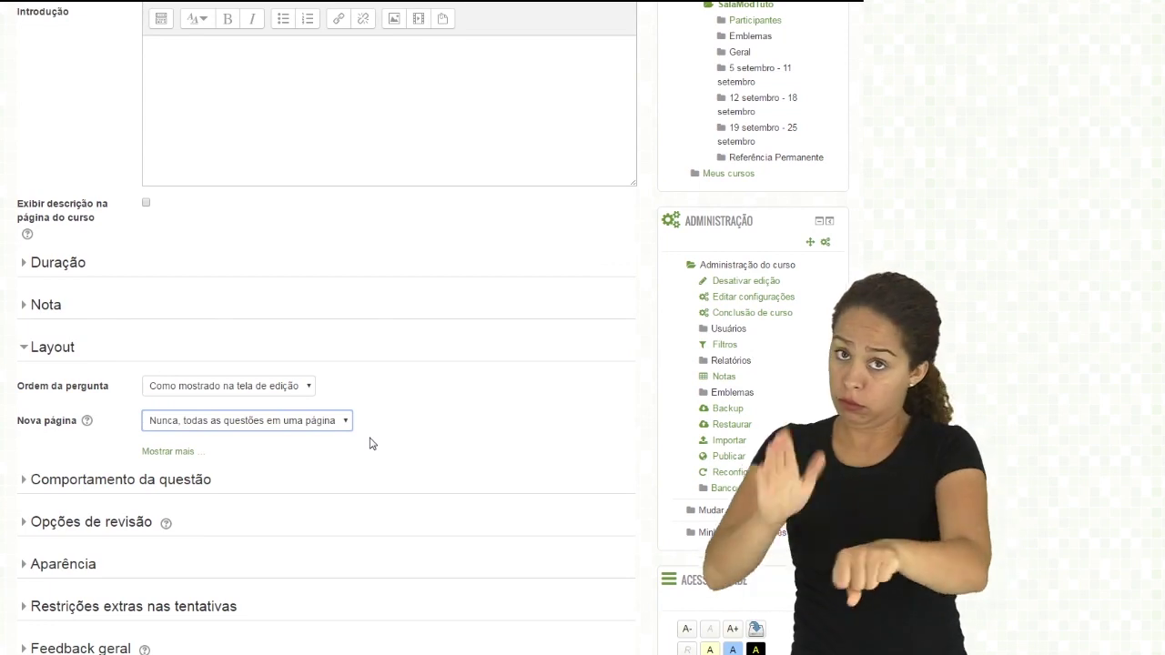
{"action": "left_click", "coordinate": [50, 349]}
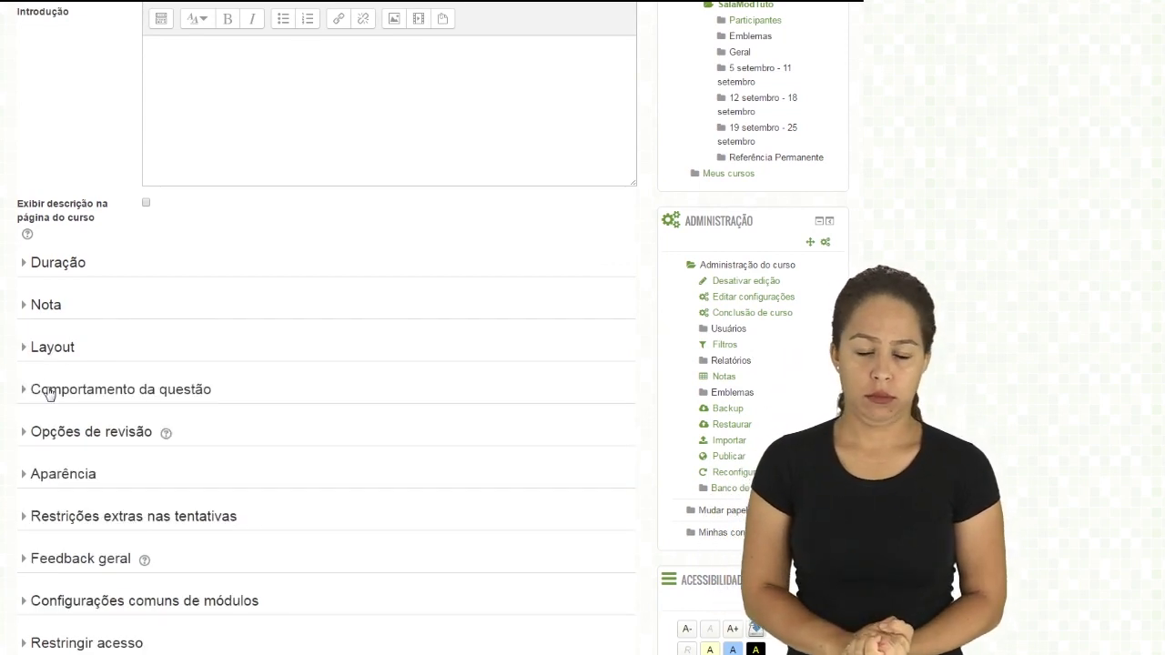
Expand the Comportamento da questão section, review the Misturar entre as questões setting, and collapse the section
{"action": "left_click", "coordinate": [50, 392]}
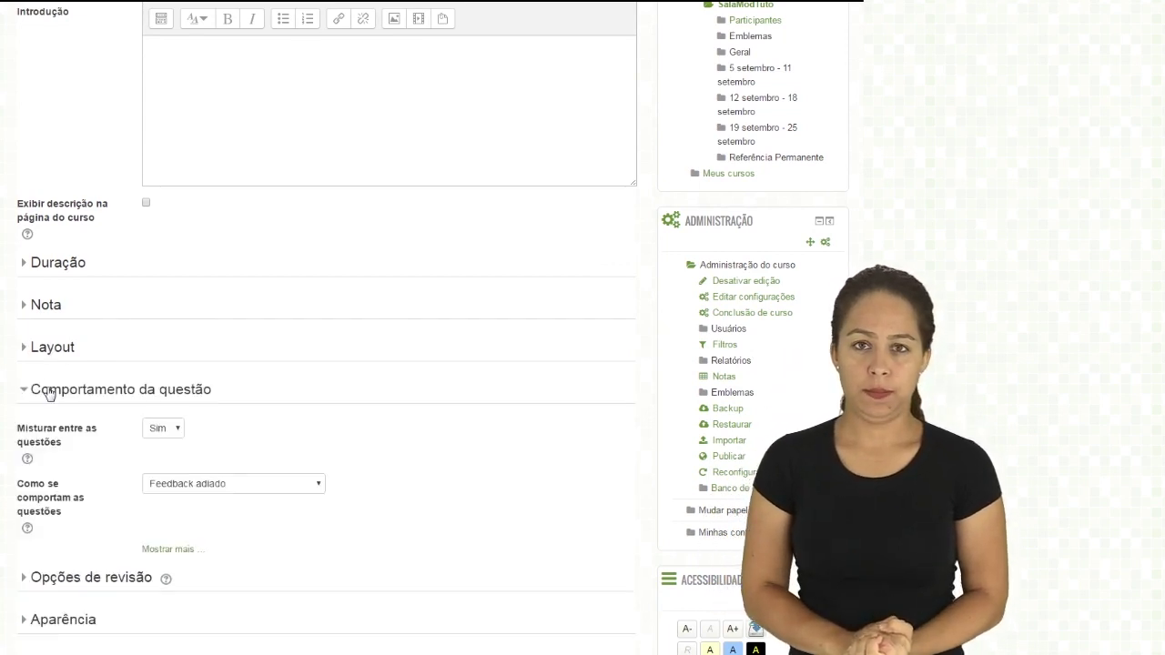
{"action": "left_click", "coordinate": [79, 447]}
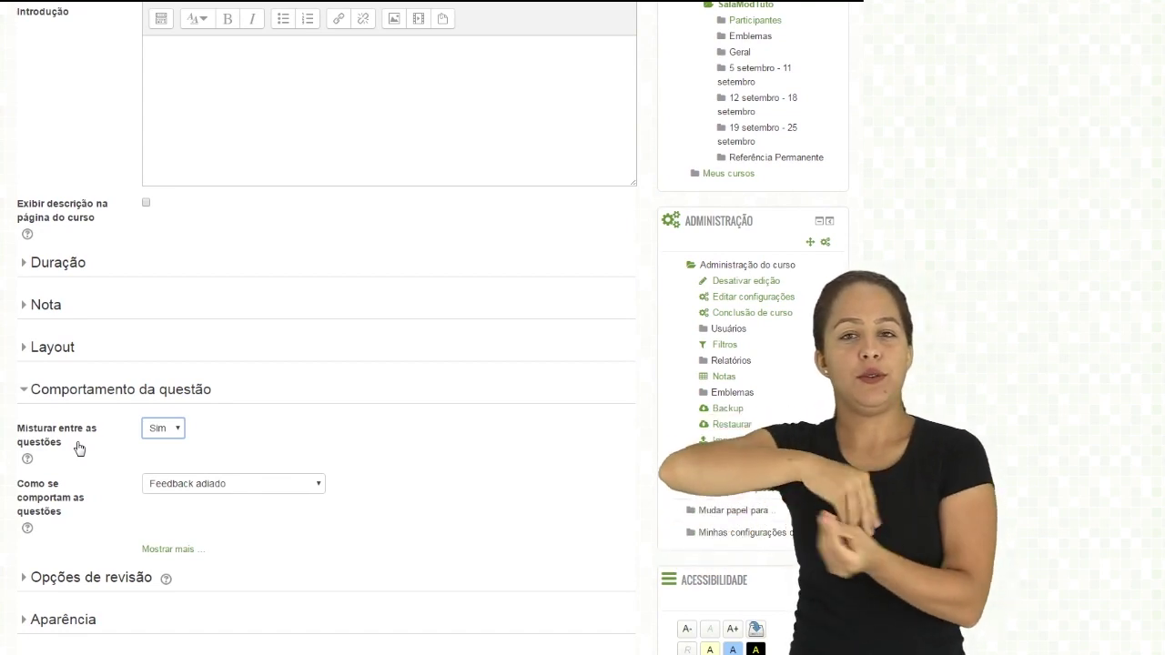
{"action": "left_click", "coordinate": [131, 476]}
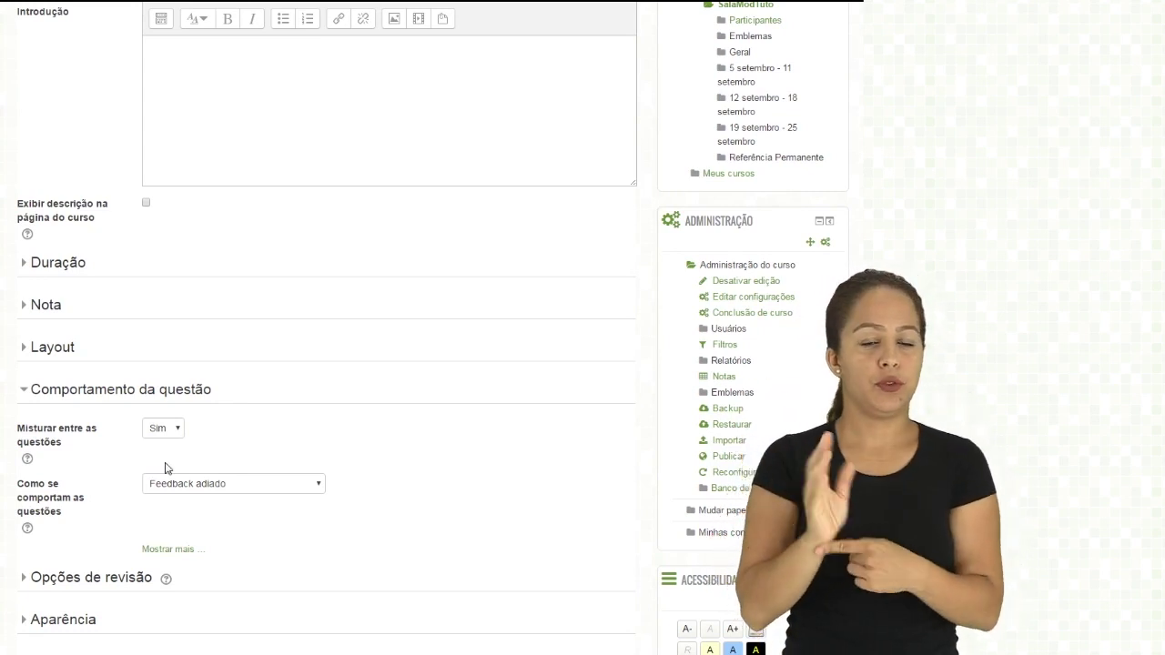
{"action": "left_click", "coordinate": [111, 394]}
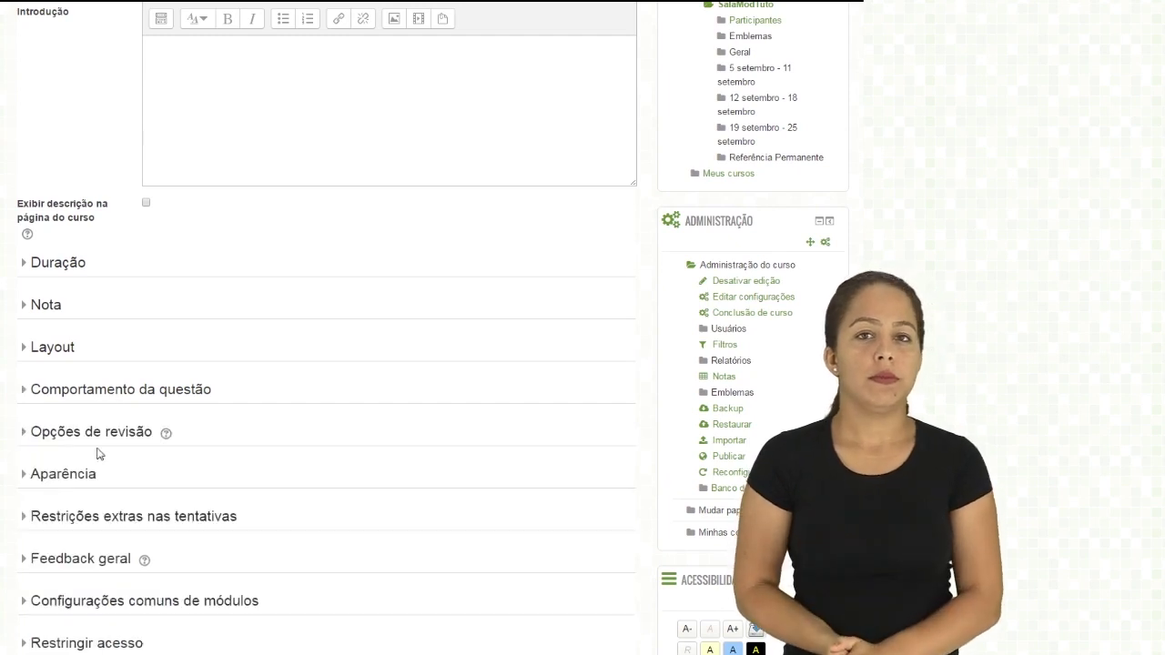
Expand Opções de revisão and disable A tentativa, Notas and Feedback final under Após a tentativa
{"action": "left_click", "coordinate": [99, 437]}
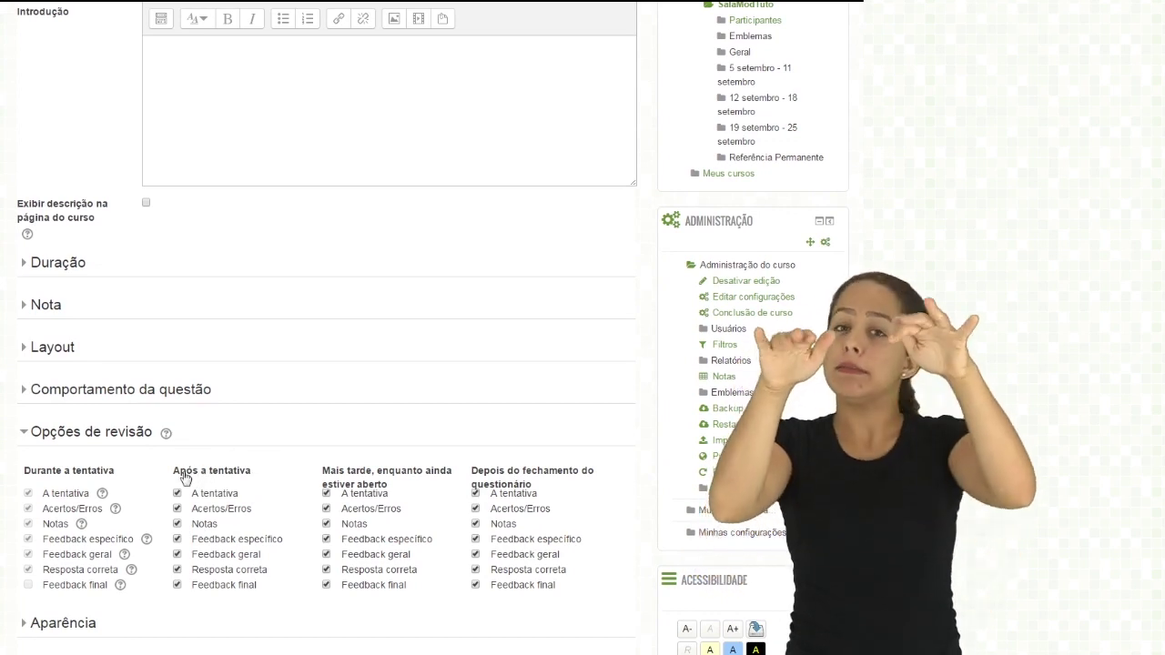
{"action": "left_click", "coordinate": [176, 523]}
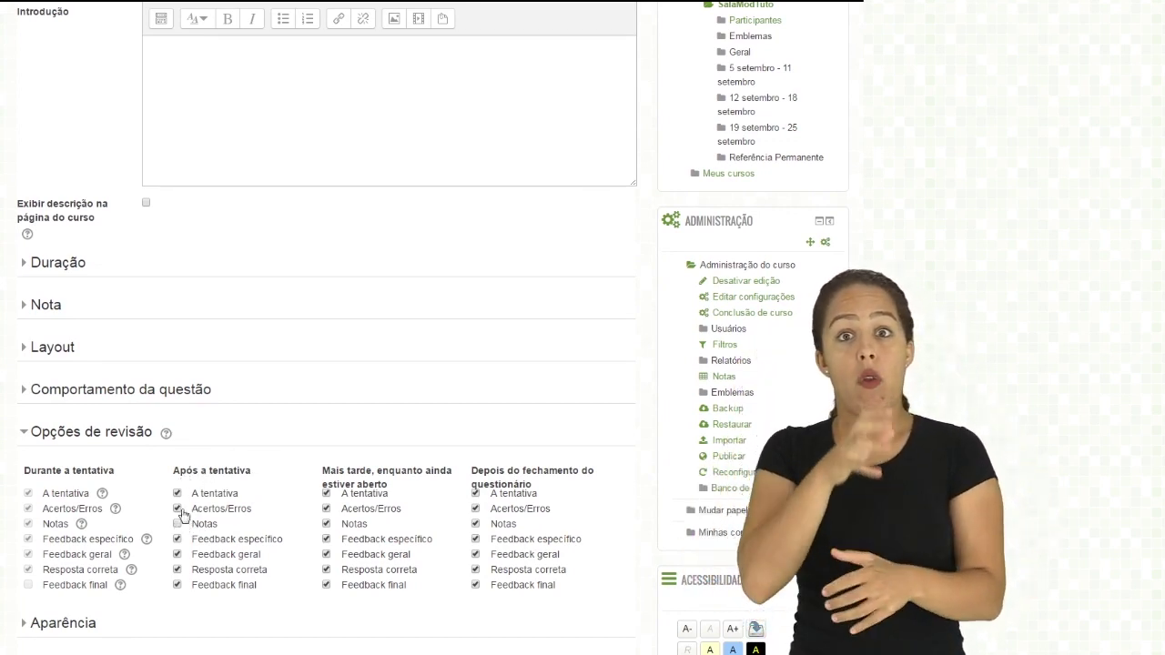
{"action": "left_click", "coordinate": [177, 493]}
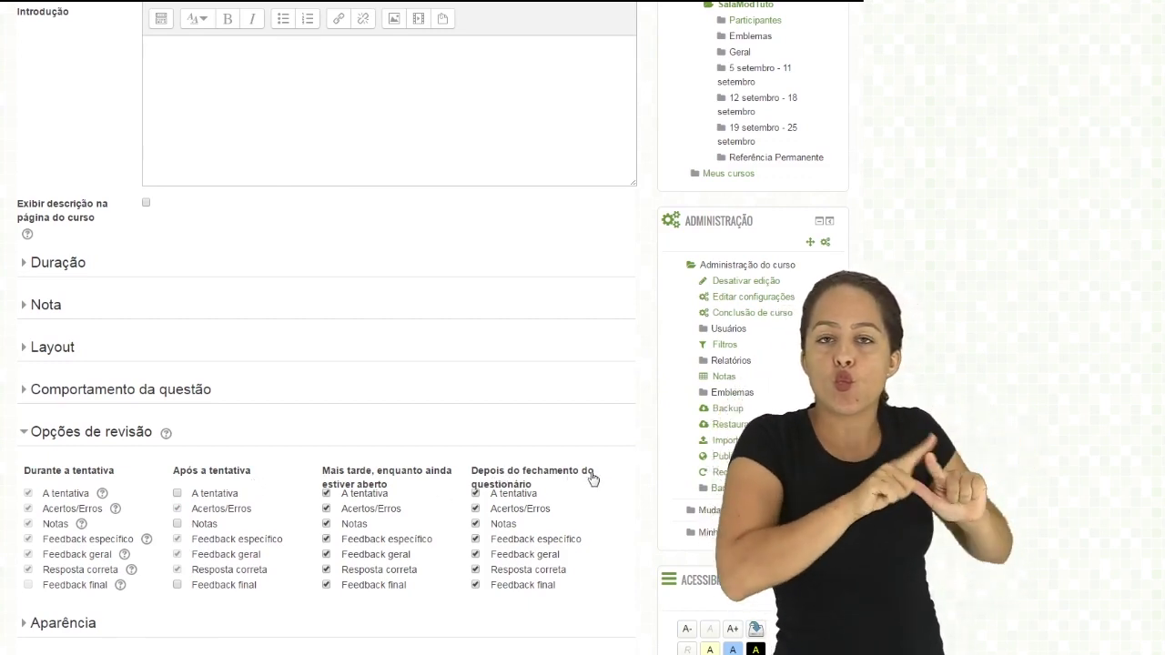
Disable A tentativa, Notas and Feedback final under "Mais tarde, enquanto ainda estiver aberto"
{"action": "left_click", "coordinate": [326, 493]}
{"action": "left_click", "coordinate": [326, 524]}
{"action": "left_click", "coordinate": [325, 584]}
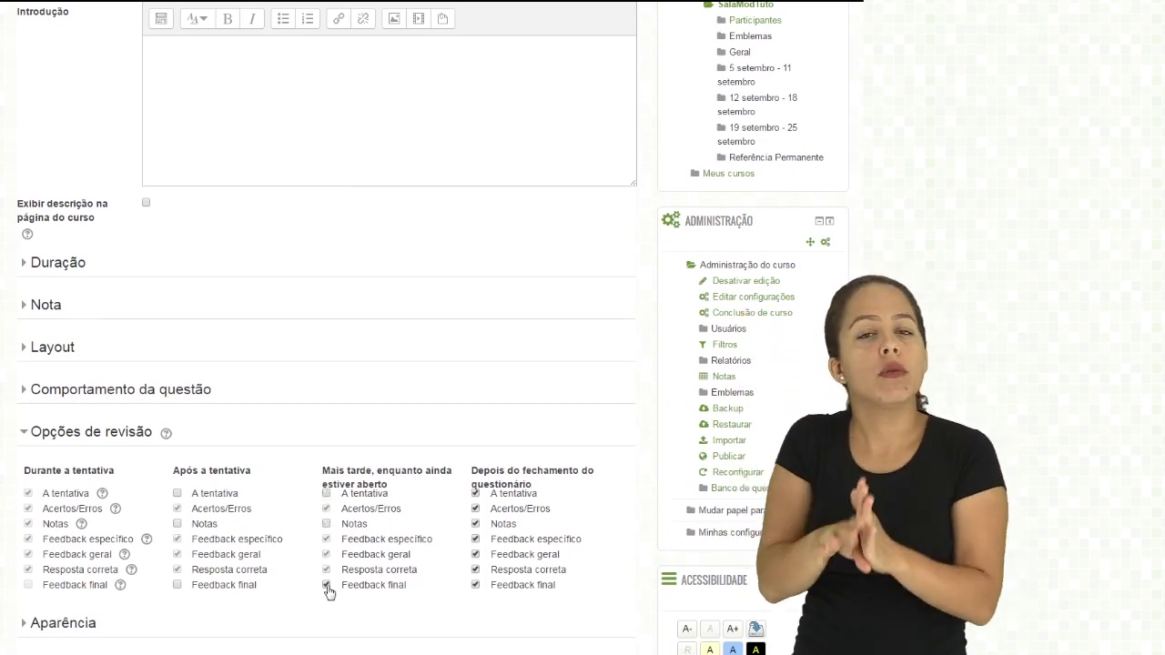
View the help text for Opções de revisão and dismiss it
{"action": "scroll", "coordinate": [444, 558], "scroll_direction": "down", "scroll_amount": 1}
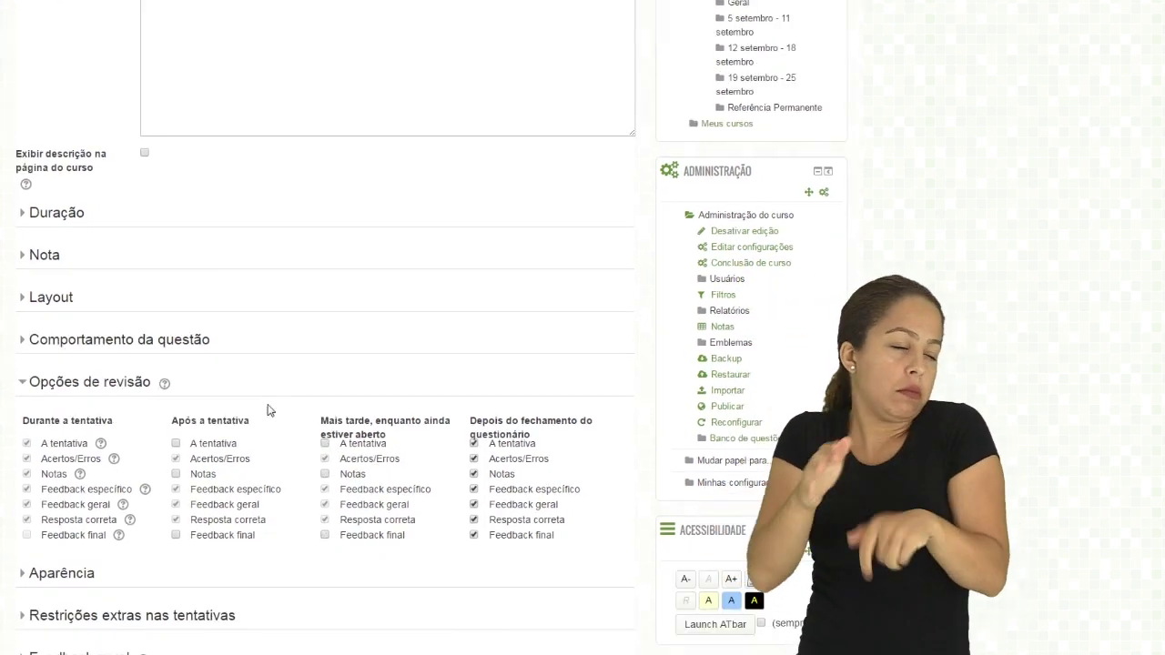
{"action": "left_click", "coordinate": [165, 385]}
{"action": "scroll", "coordinate": [441, 489], "scroll_direction": "down", "scroll_amount": 1}
{"action": "scroll", "coordinate": [443, 436], "scroll_direction": "up", "scroll_amount": 1}
{"action": "left_click", "coordinate": [433, 391]}
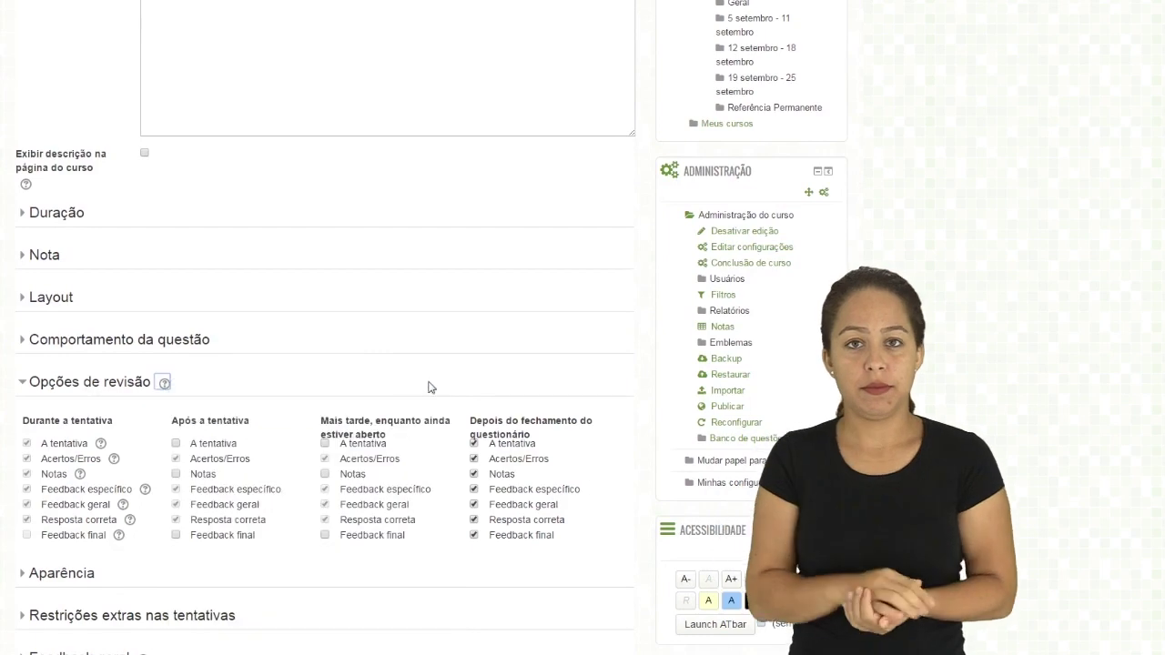
Collapse the Opções de revisão section, then save the quiz and display it
{"action": "left_click", "coordinate": [251, 384]}
{"action": "scroll", "coordinate": [316, 464], "scroll_direction": "down", "scroll_amount": 4}
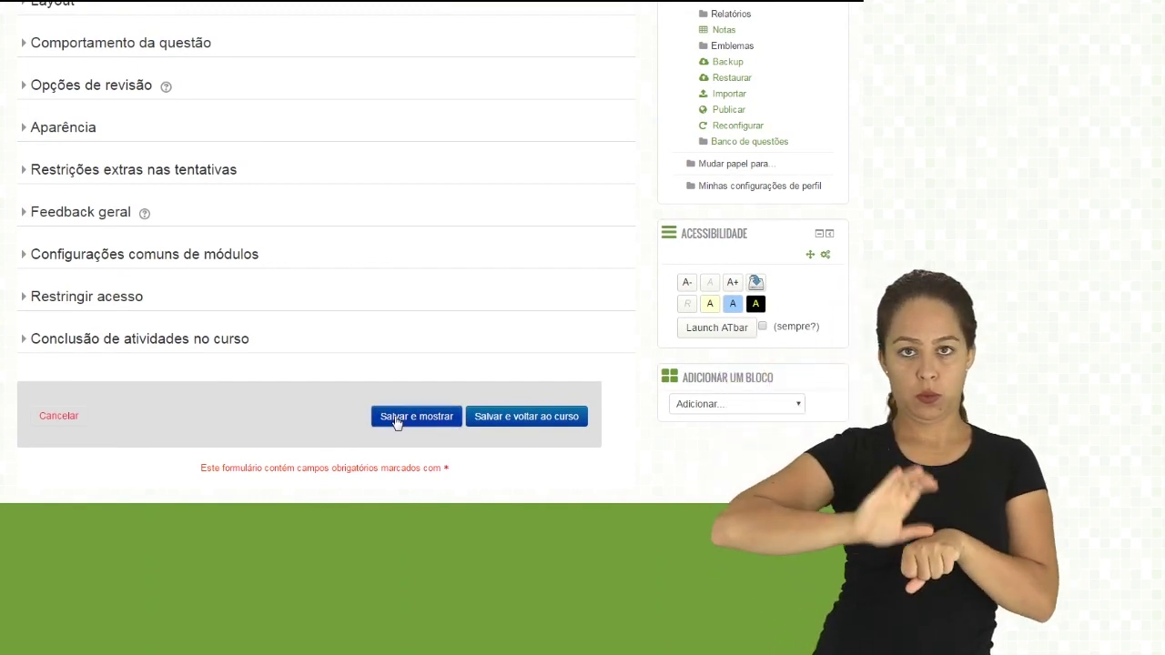
{"action": "left_click", "coordinate": [396, 418]}
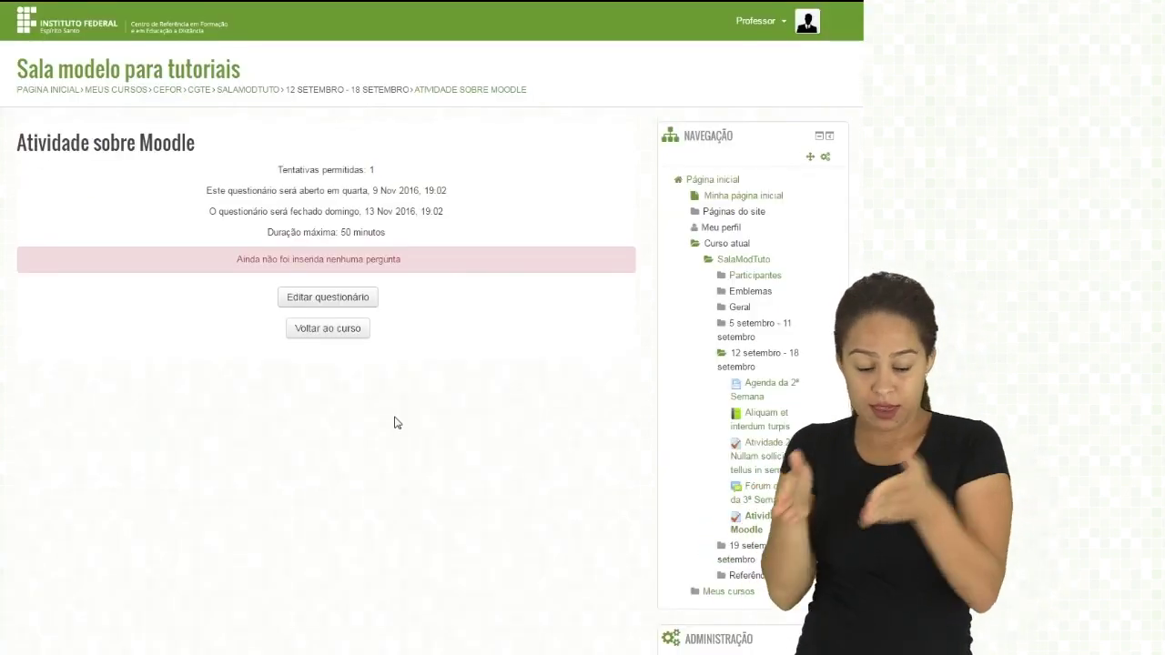